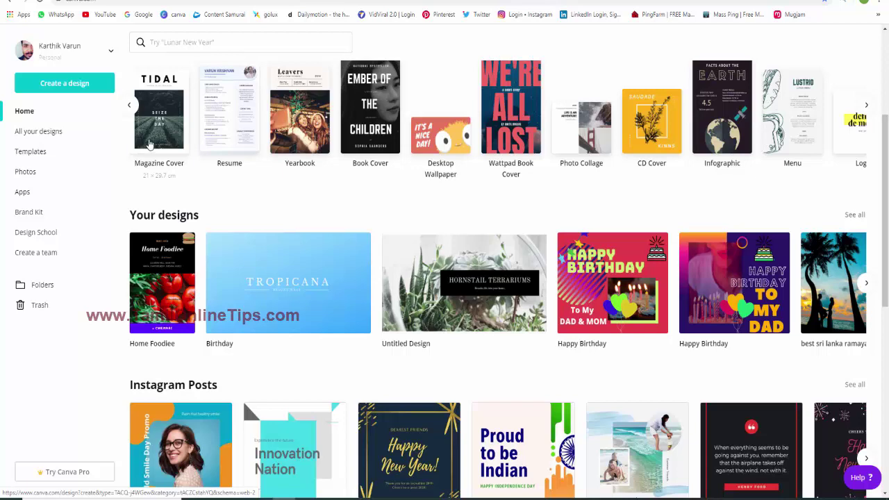
Page through the home page design types and start a new blank Magazine Cover design
left_click(129, 105)
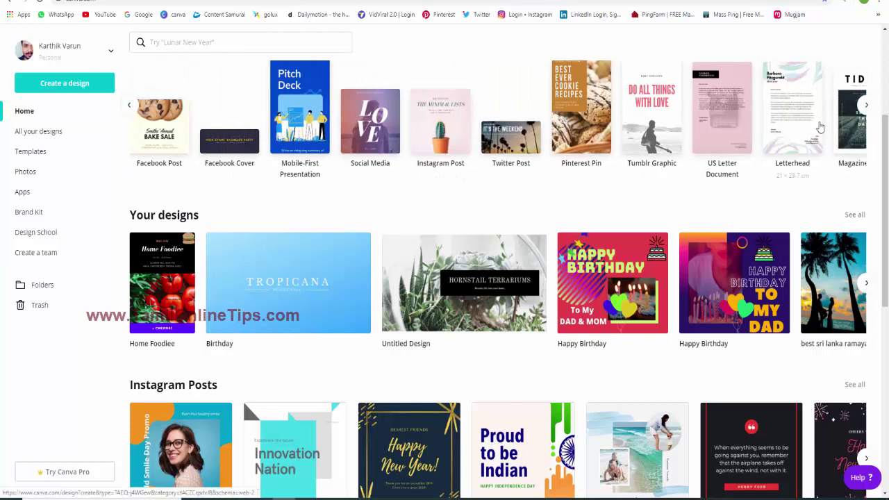
left_click(873, 106)
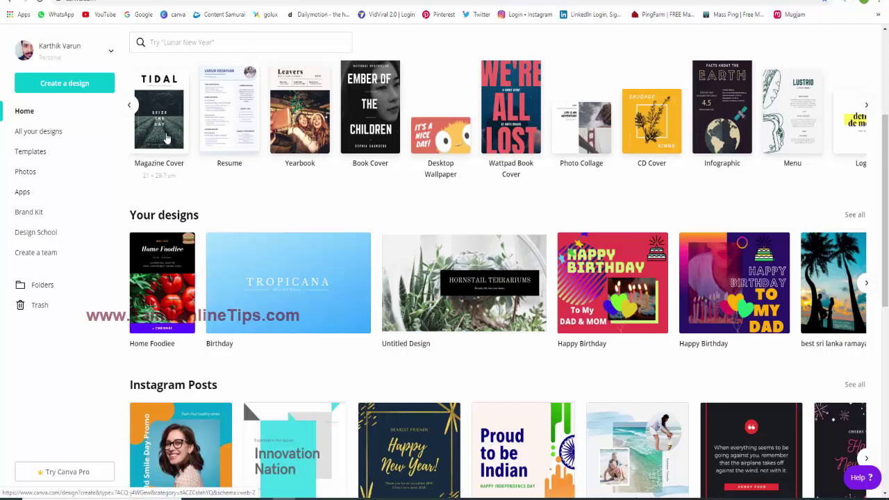
left_click(165, 125)
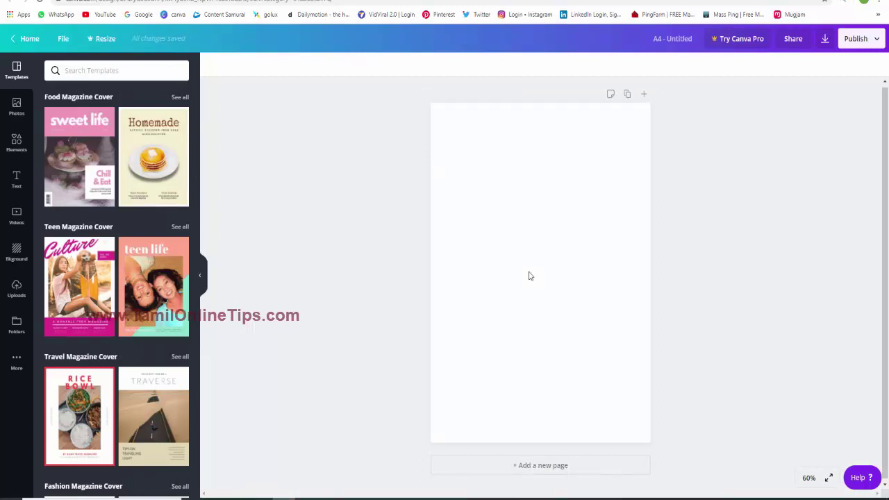
Remove the extra added pages and apply the Homemade food magazine template to the single page
left_click(535, 467)
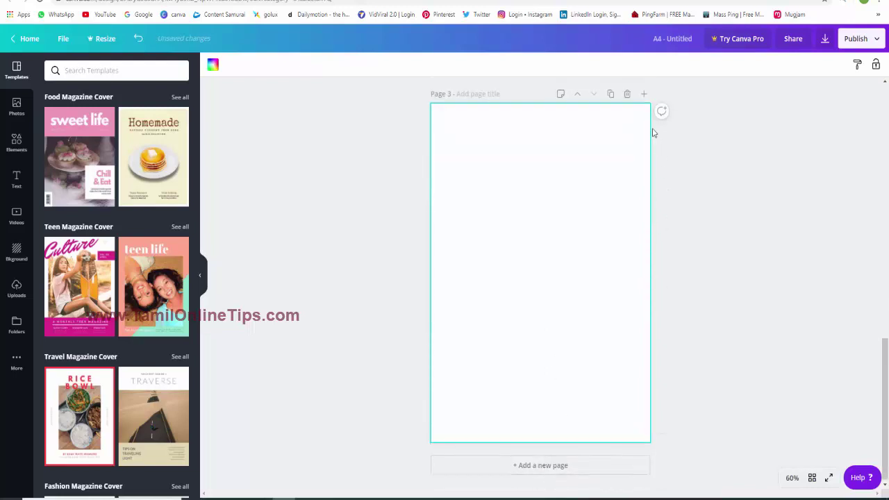
left_click(627, 92)
left_click(627, 92)
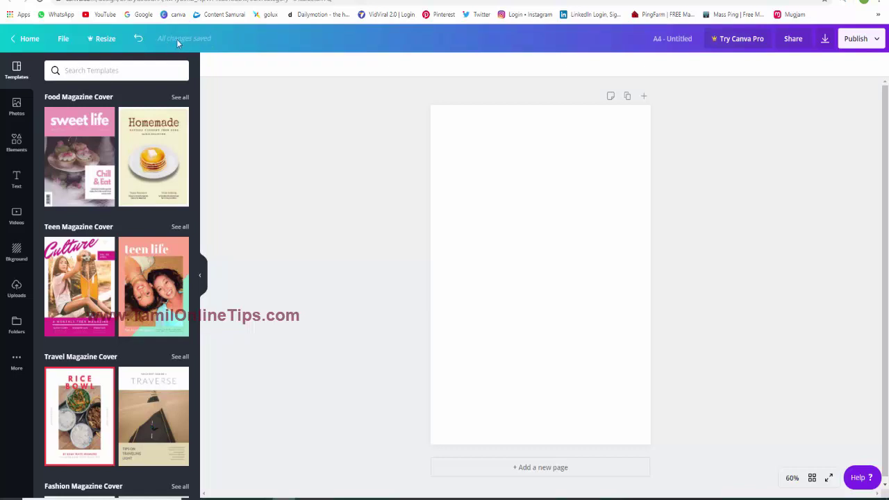
left_click_drag(147, 173, 500, 208)
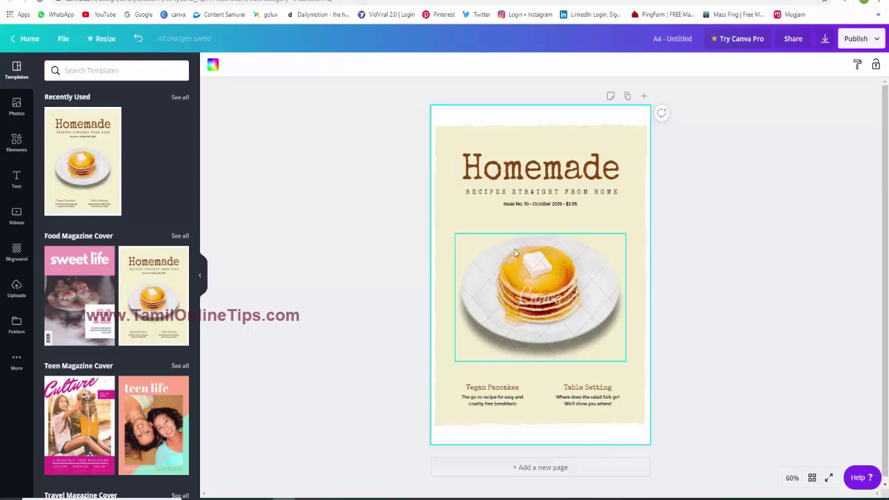
Delete the cream background image and rename the design to 'magazine'
left_click(543, 175)
key("Delete")
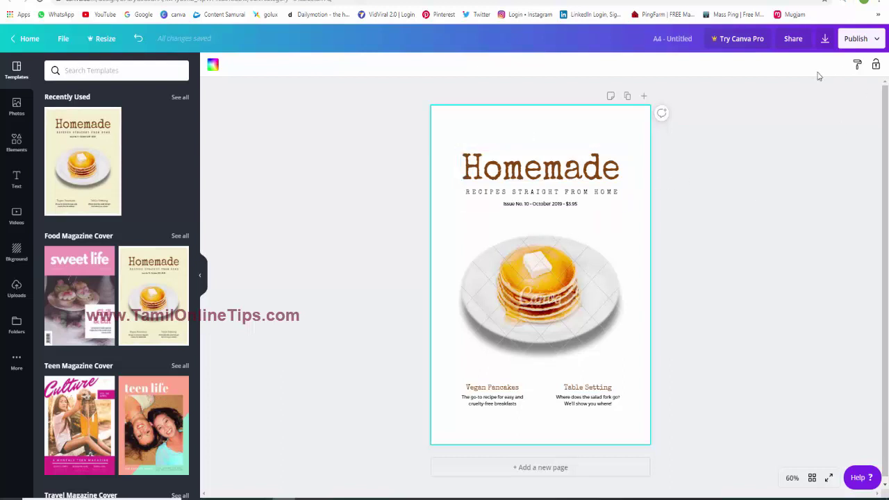
left_click(697, 38)
key("BackSpace")
key("BackSpace")
type("maga")
type("zine")
Open the download file-type list, with PDF Print still the chosen format
left_click_drag(694, 38, 664, 38)
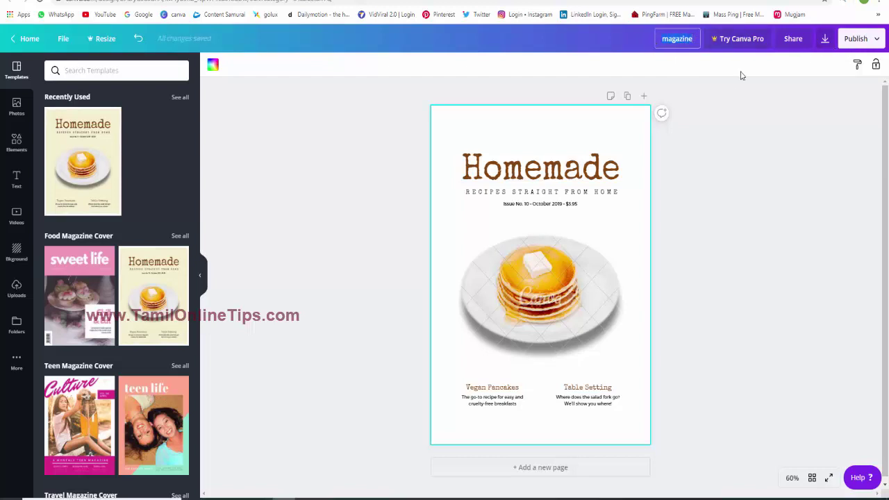
left_click(825, 40)
left_click(770, 162)
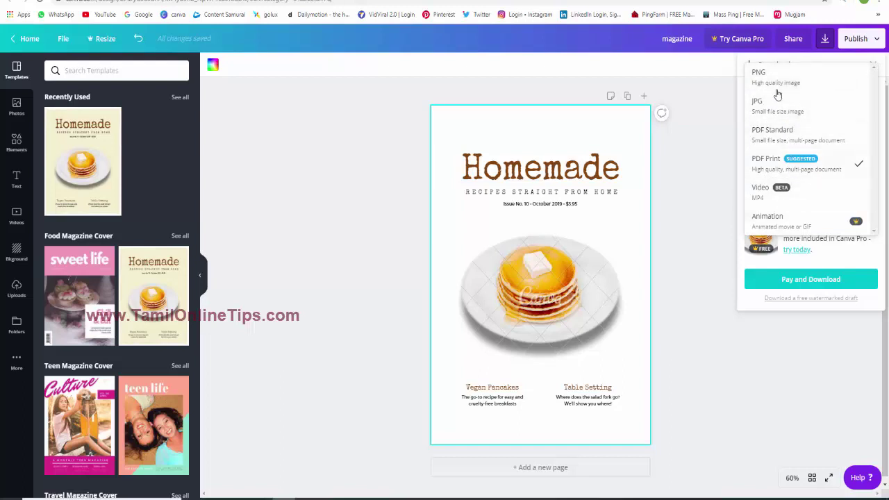
Close the download panel and delete the pancake image, Homemade title and tagline
left_click(717, 187)
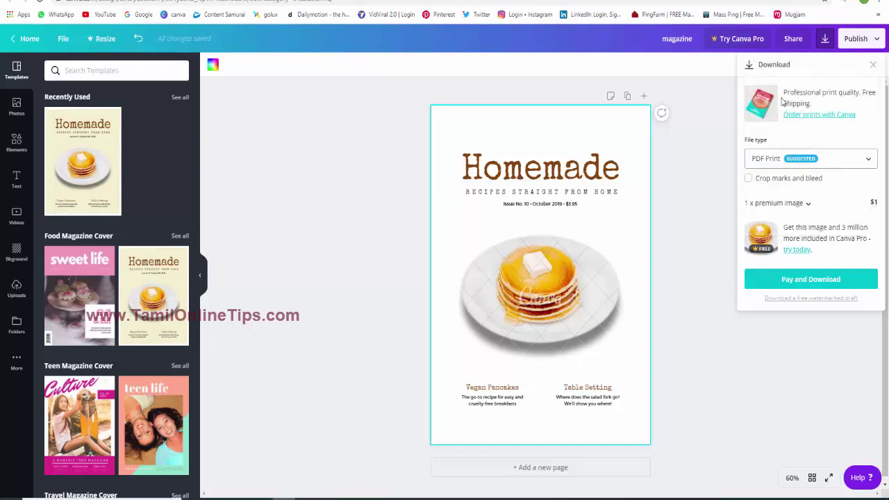
left_click(873, 64)
left_click(618, 201)
left_click(615, 236)
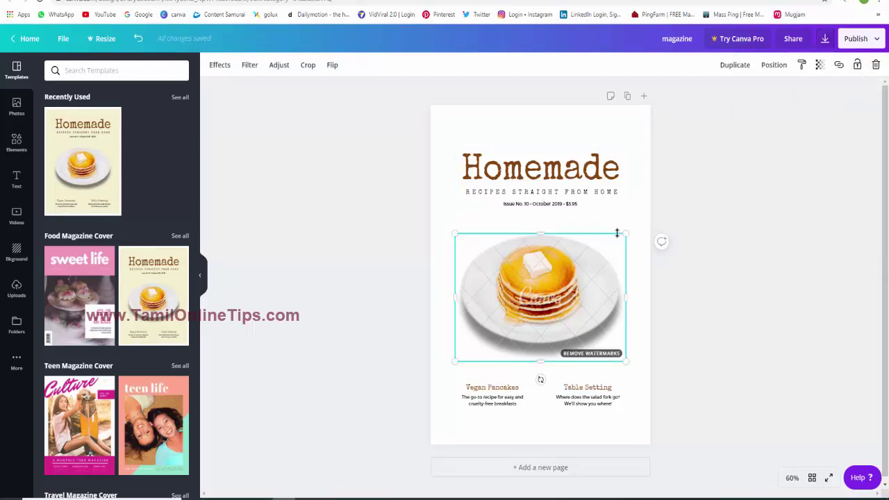
key("Delete")
left_click(621, 196)
key("Delete")
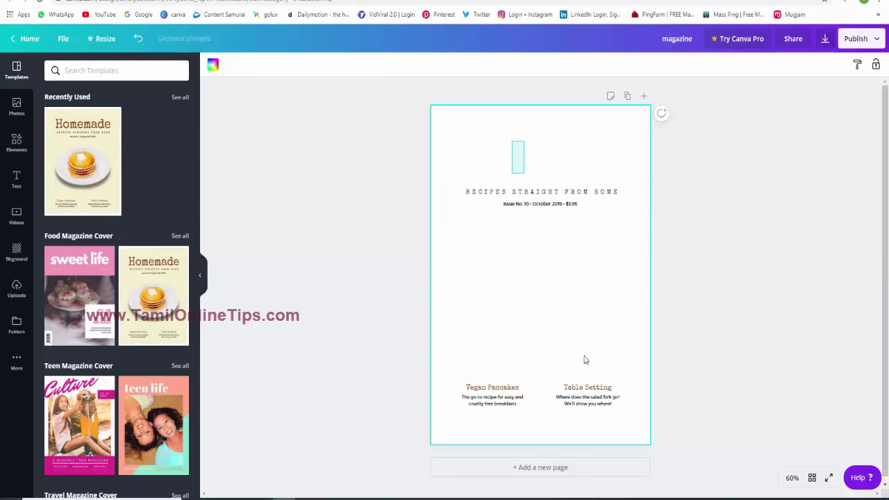
key("Delete")
Delete the Table Setting, Vegan Pancakes, salad fork and description texts, leaving the page blank
left_click(588, 387)
key("Delete")
left_click(480, 393)
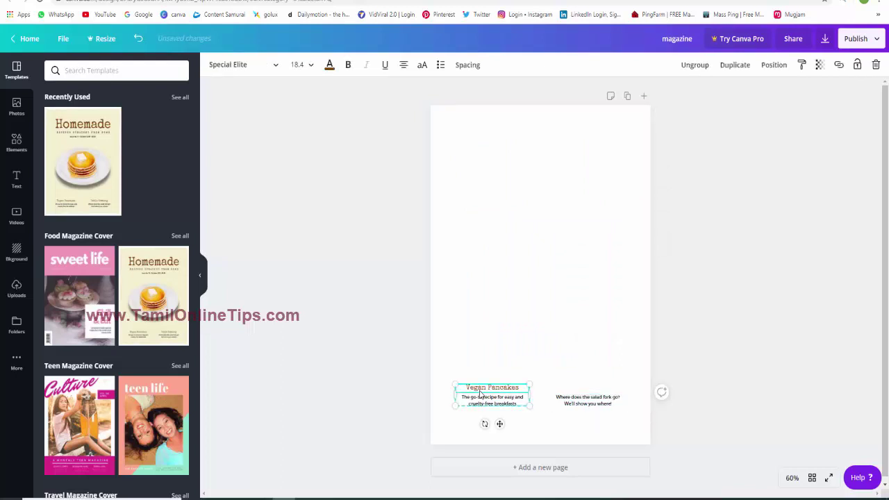
key("Delete")
left_click(585, 402)
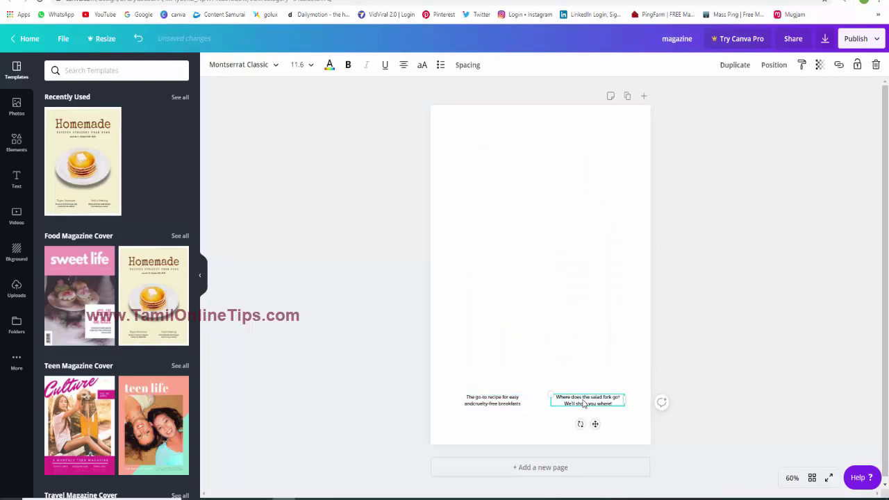
key("Delete")
left_click(497, 410)
key("Delete")
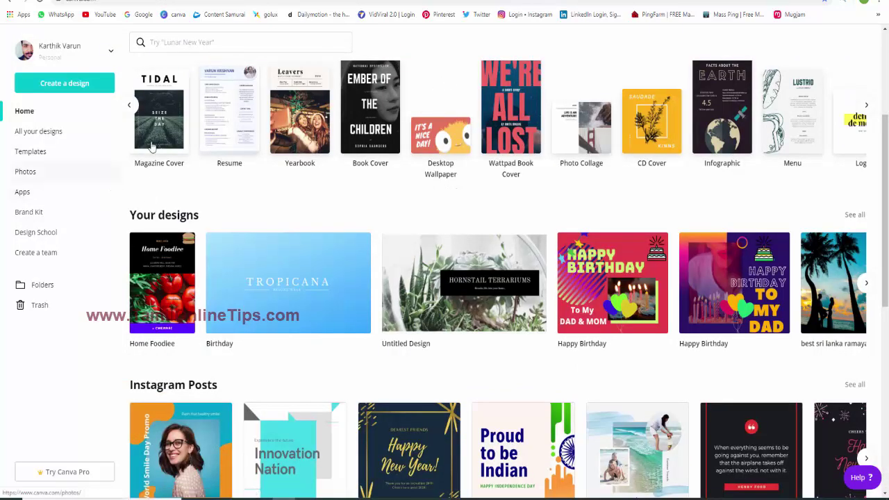
Reopen the blank magazine design and apply The Drive car magazine cover template
left_click(161, 176)
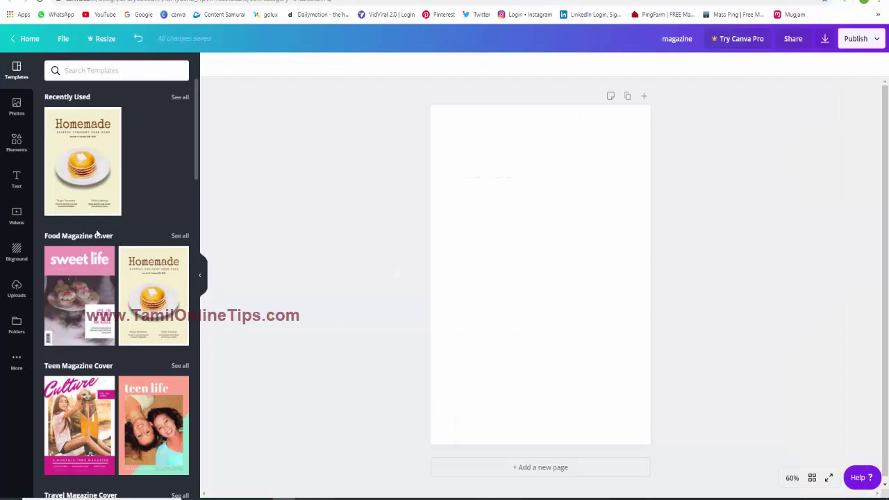
scroll(98, 236, "down", 3)
scroll(62, 264, "down", 6)
scroll(71, 248, "down", 3)
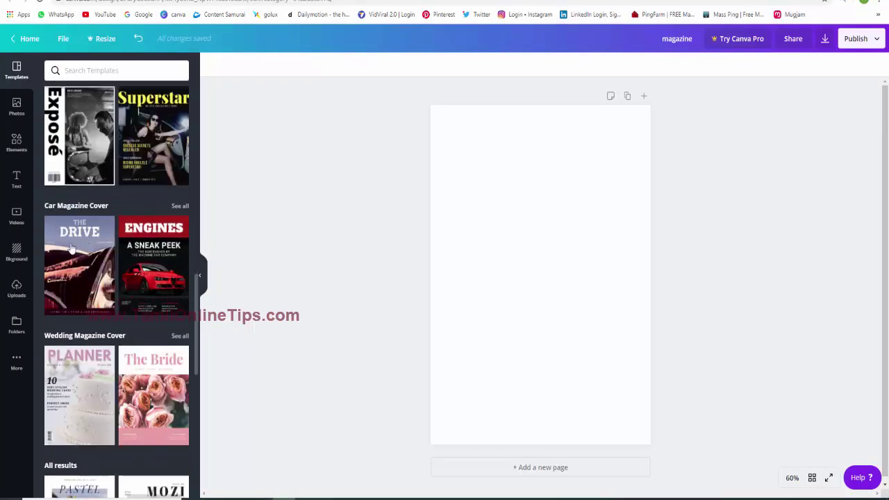
mouse_move(153, 395)
scroll(121, 357, "down", 3)
scroll(94, 333, "down", 4)
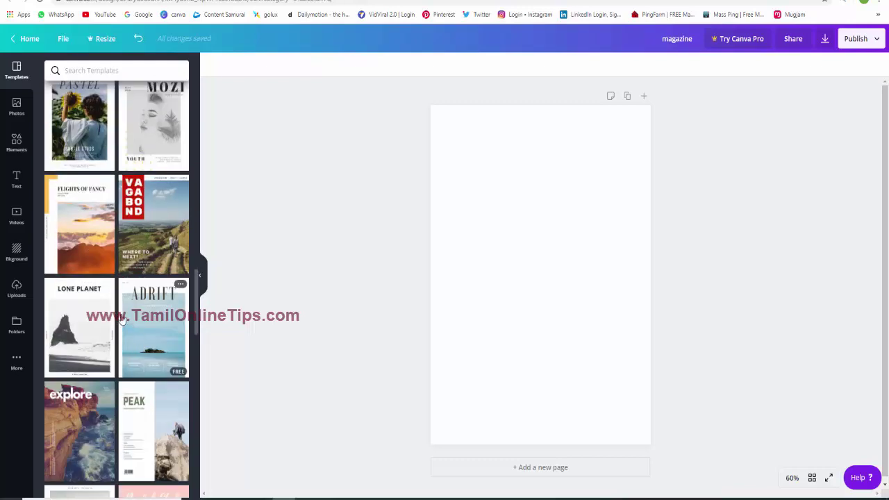
scroll(119, 319, "down", 3)
scroll(112, 317, "down", 4)
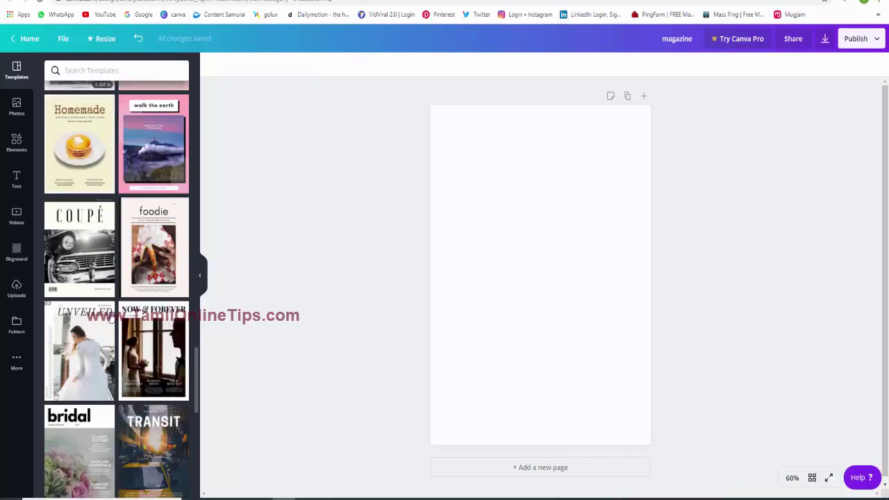
scroll(111, 317, "up", 3)
scroll(111, 317, "up", 3)
scroll(111, 317, "up", 3)
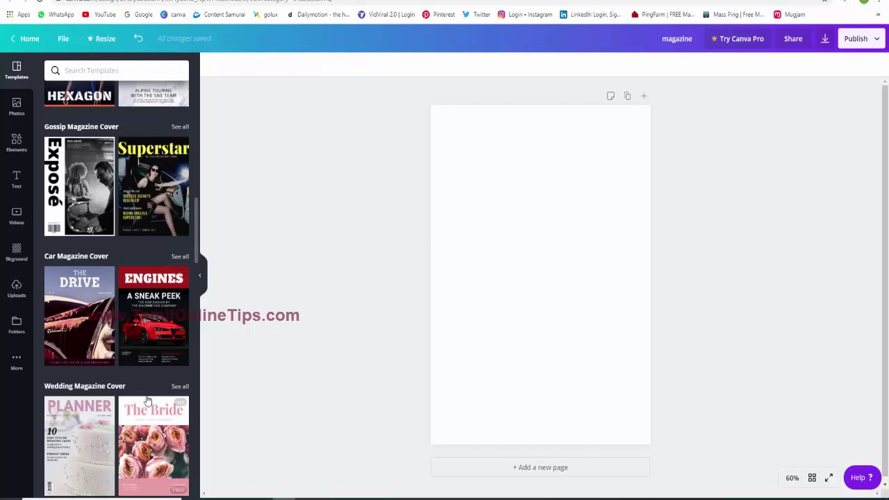
scroll(82, 309, "up", 3)
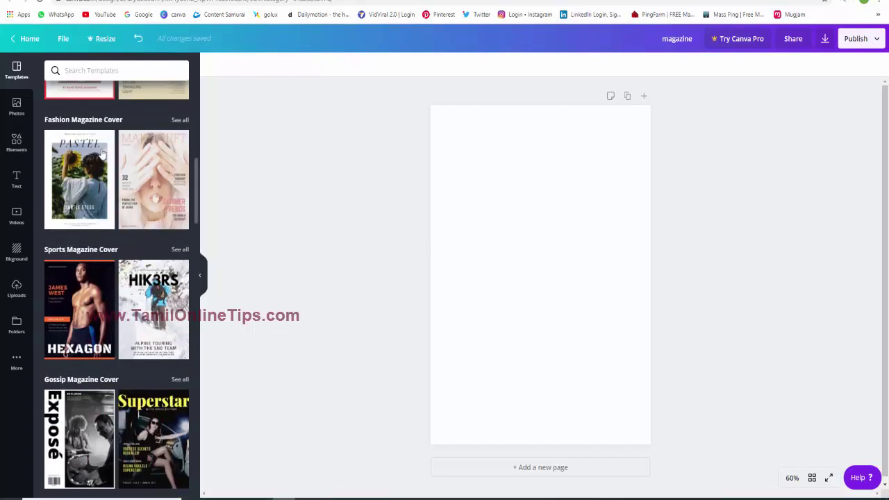
scroll(82, 389, "down", 1)
scroll(63, 254, "down", 4)
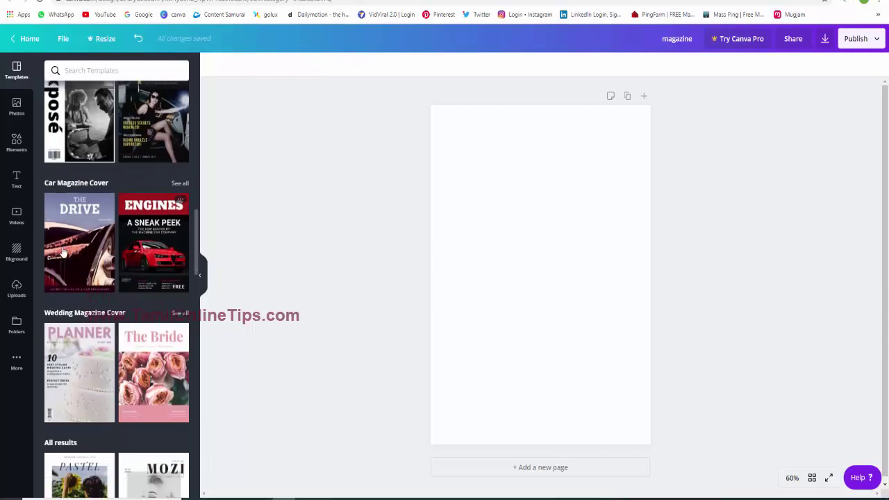
scroll(123, 387, "down", 2)
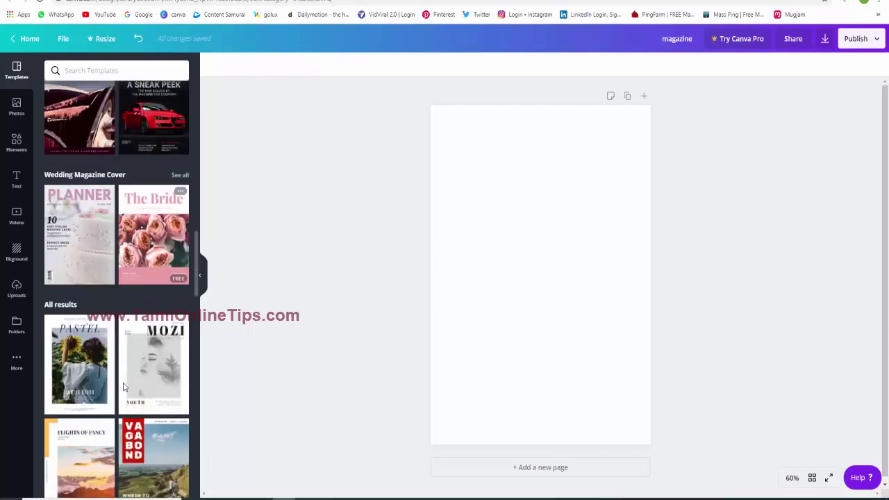
scroll(124, 387, "down", 3)
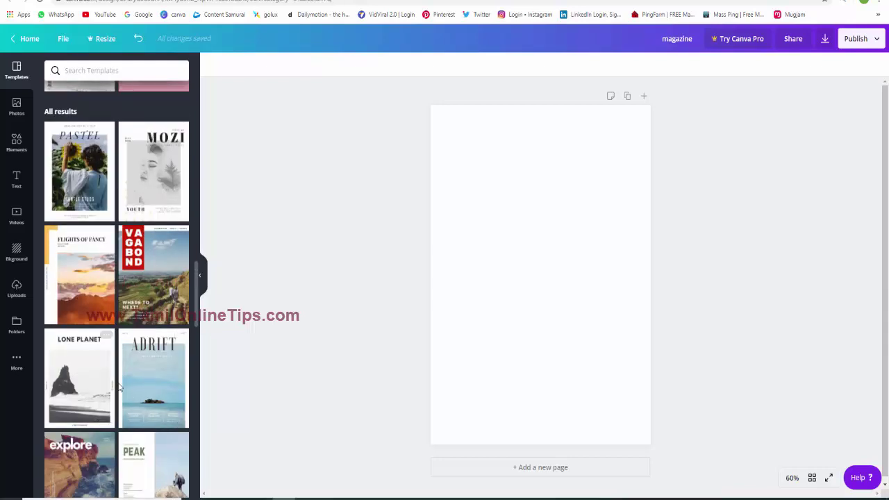
mouse_move(154, 379)
scroll(120, 406, "down", 3)
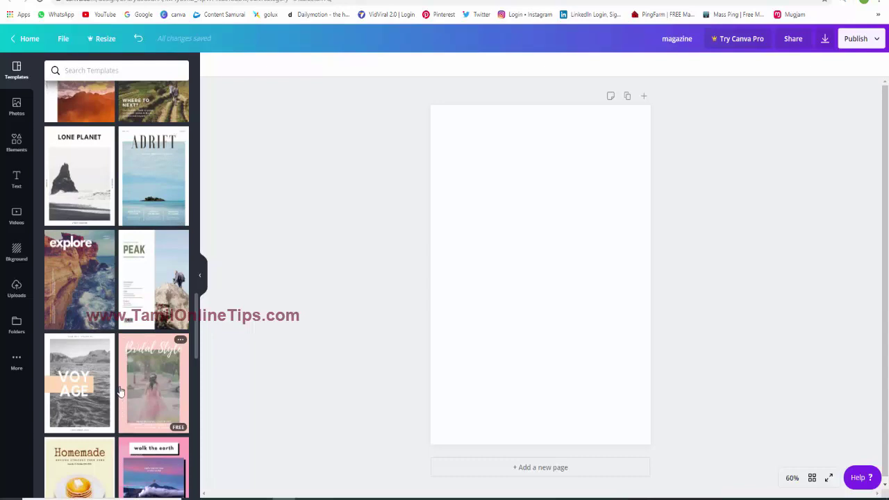
scroll(120, 403, "down", 4)
scroll(121, 356, "down", 4)
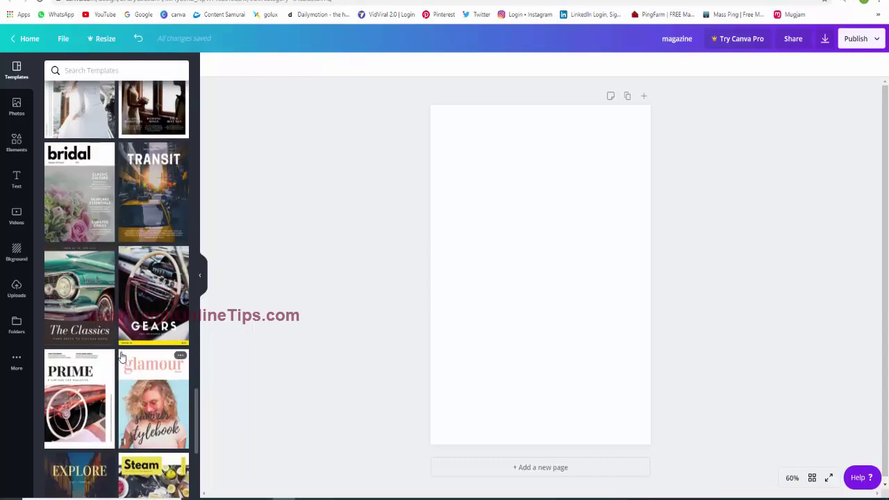
scroll(120, 356, "up", 5)
scroll(120, 357, "up", 5)
scroll(120, 357, "up", 5)
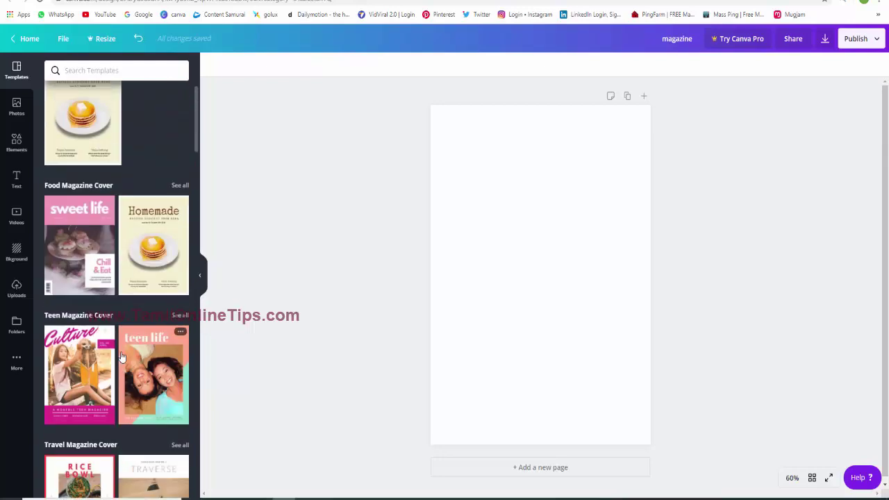
scroll(122, 341, "down", 2)
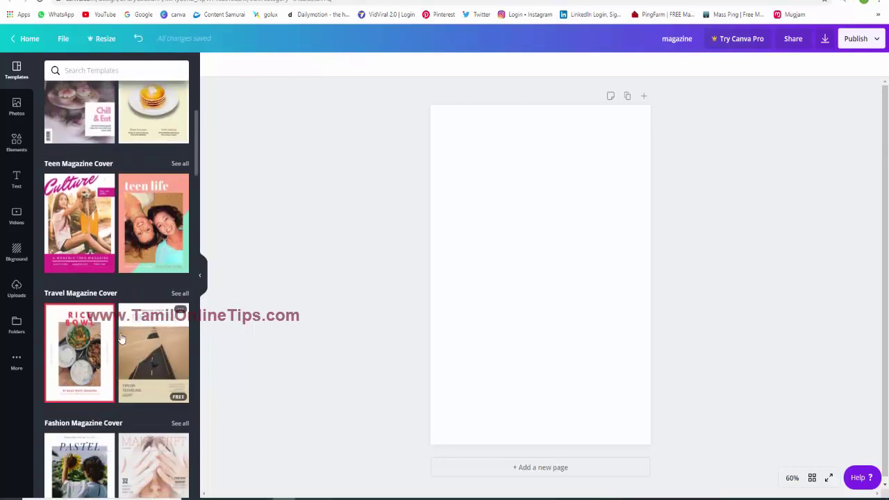
scroll(121, 338, "down", 2)
scroll(77, 297, "down", 3)
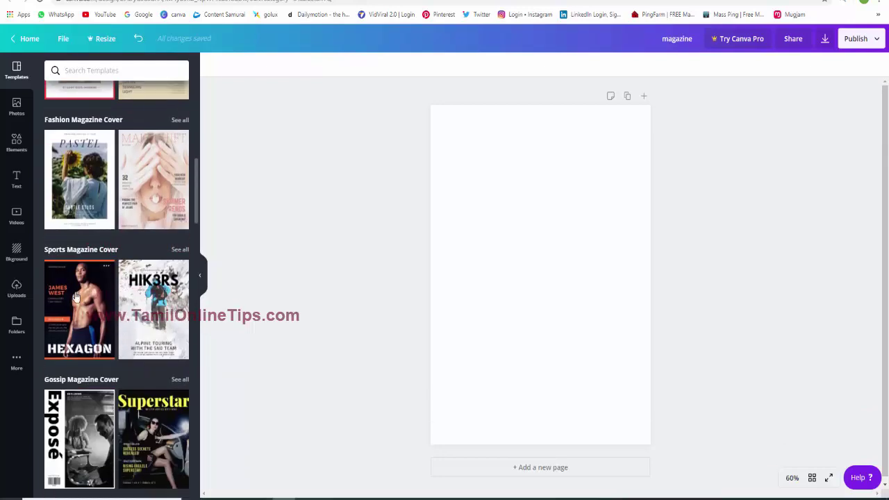
scroll(91, 324, "down", 2)
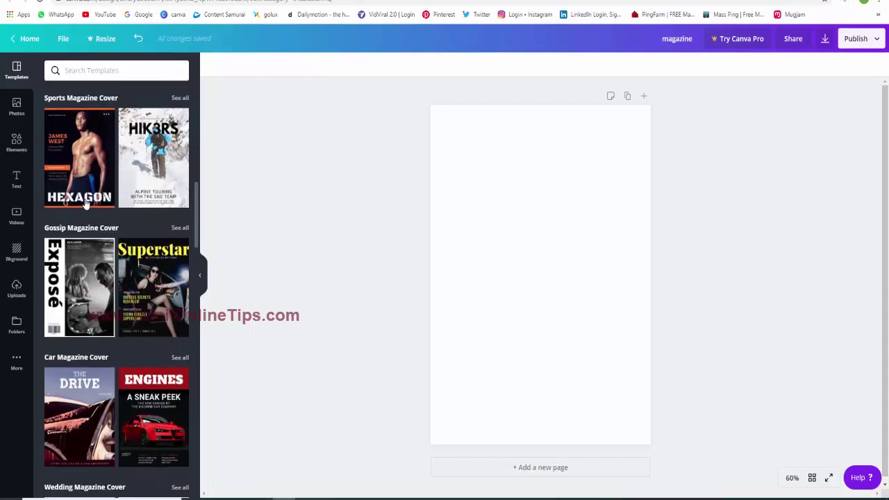
scroll(86, 291, "down", 2)
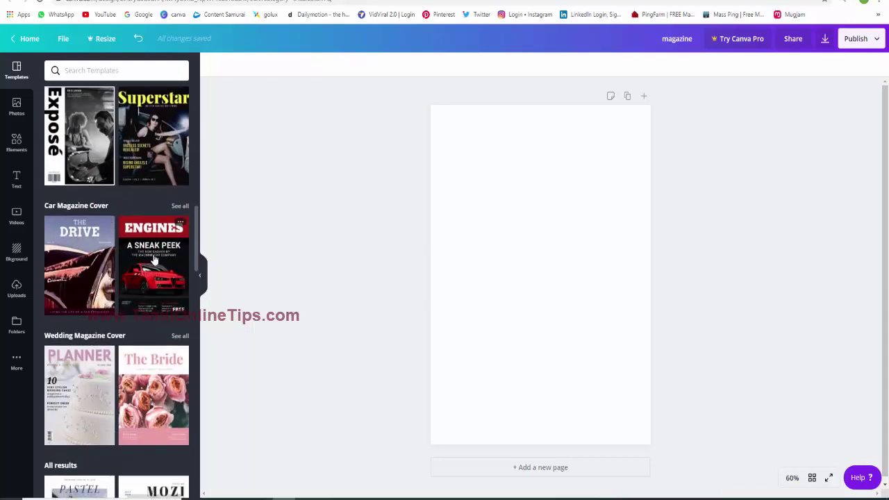
left_click(73, 261)
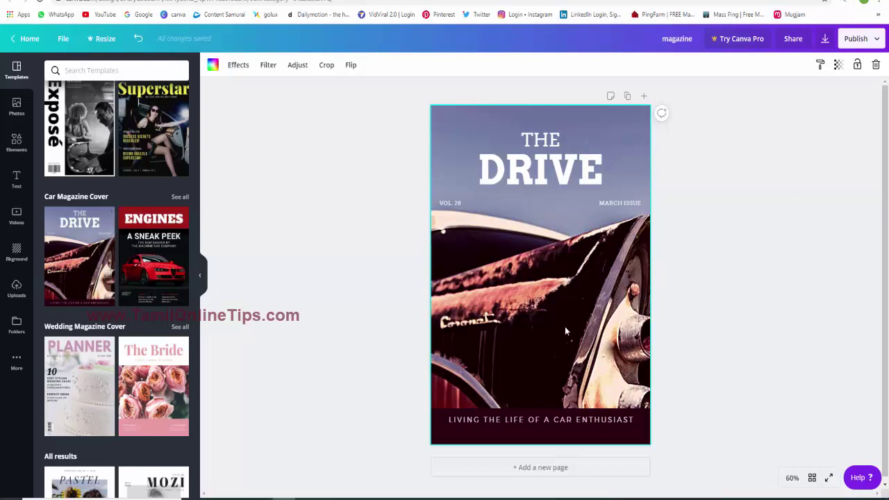
Preview the Red and White Modern car cover set's GEAR UP, COMMENT, CONTENTS and NEWS pages
left_click(177, 199)
scroll(104, 388, "down", 5)
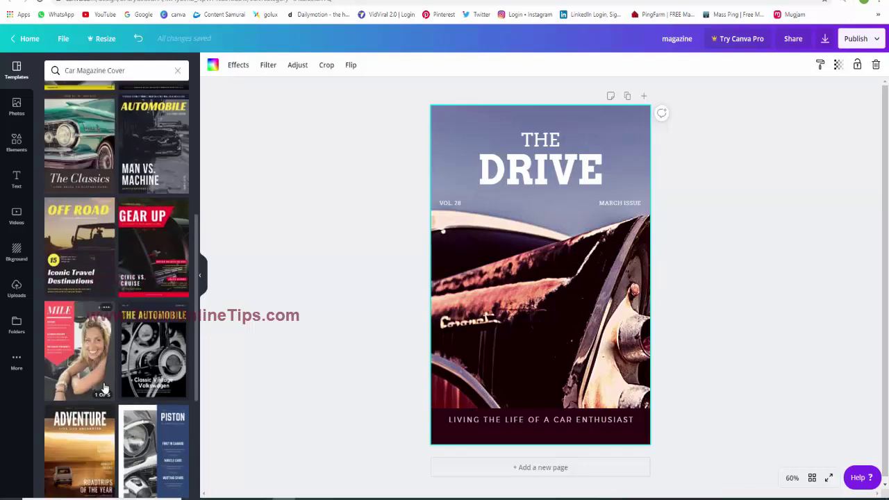
left_click(168, 249)
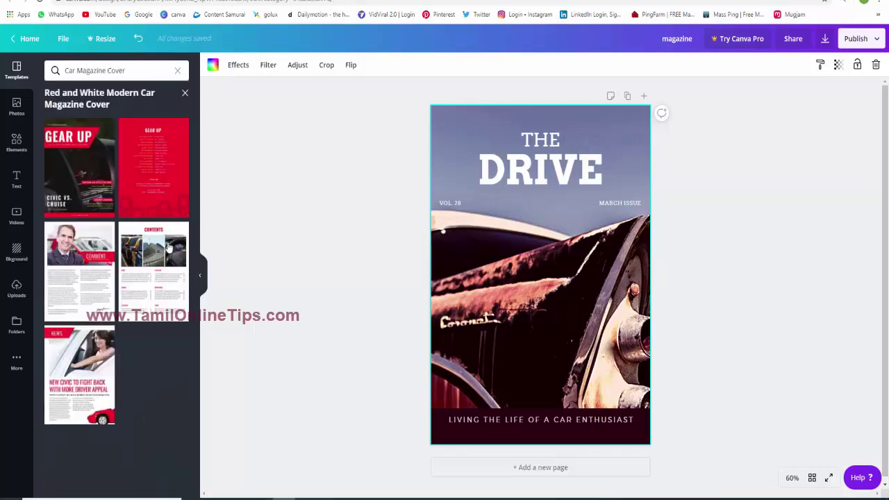
left_click(83, 157)
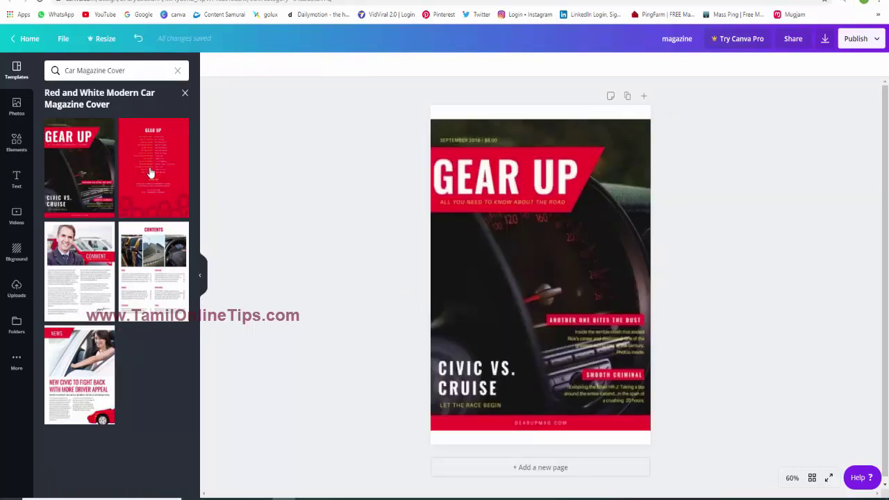
left_click(150, 173)
left_click(67, 303)
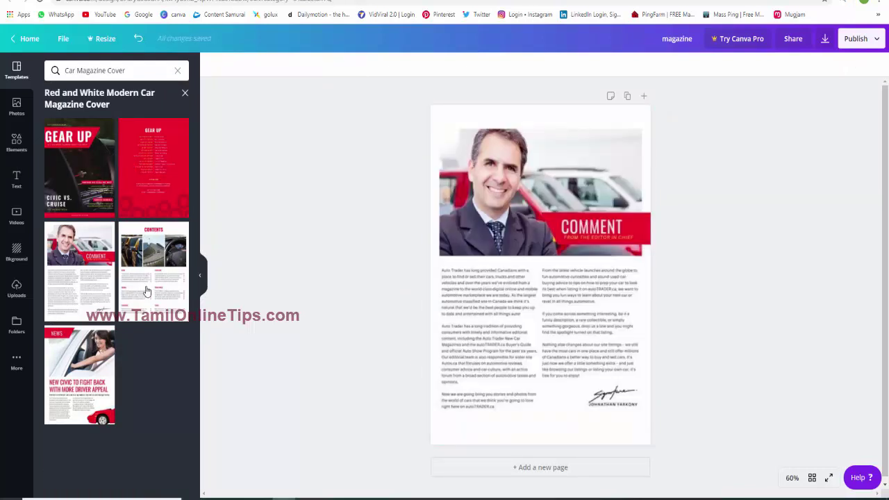
left_click(146, 292)
left_click(84, 364)
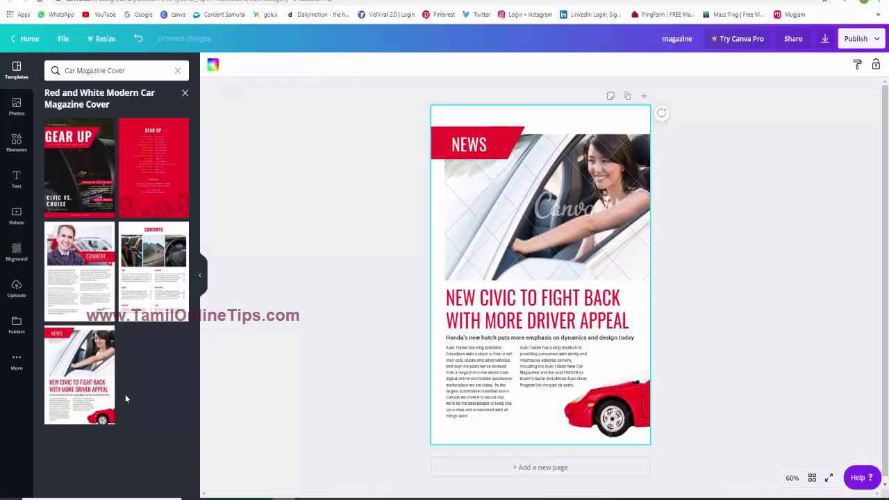
Check the Yellow Offroad set, then apply the red-and-white GEAR UP cover
left_click(184, 93)
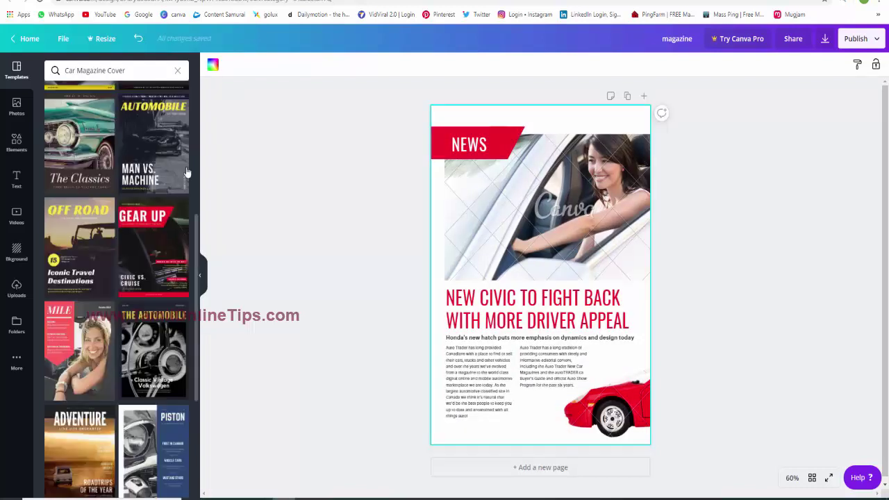
left_click(101, 208)
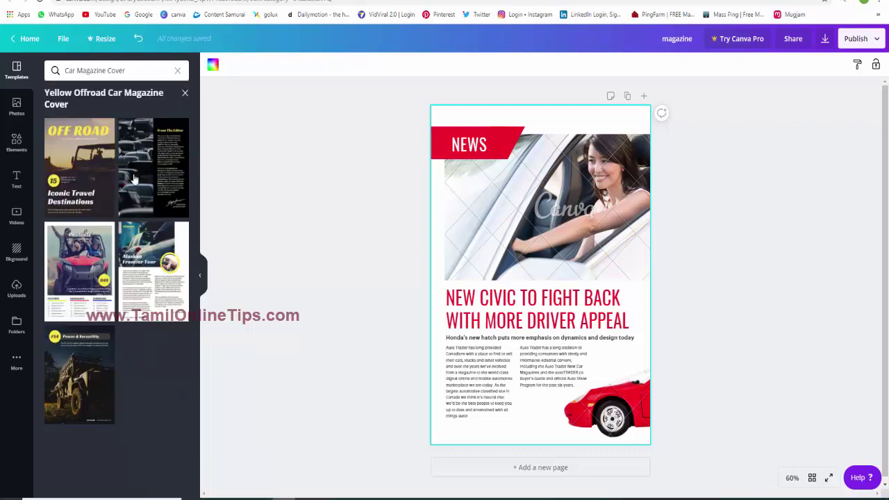
left_click(184, 93)
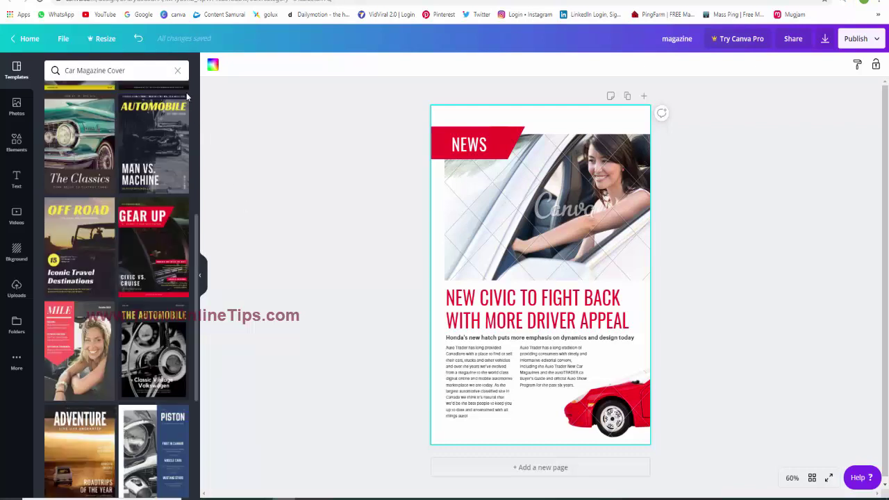
left_click(154, 243)
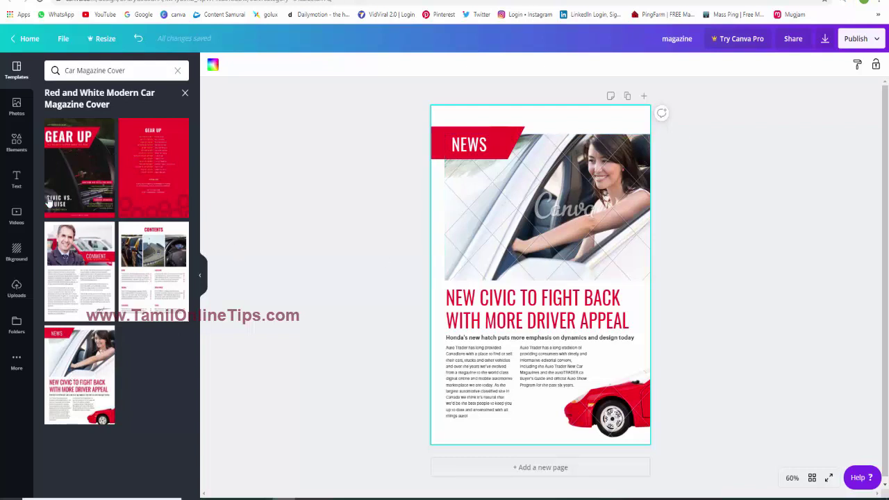
left_click(81, 161)
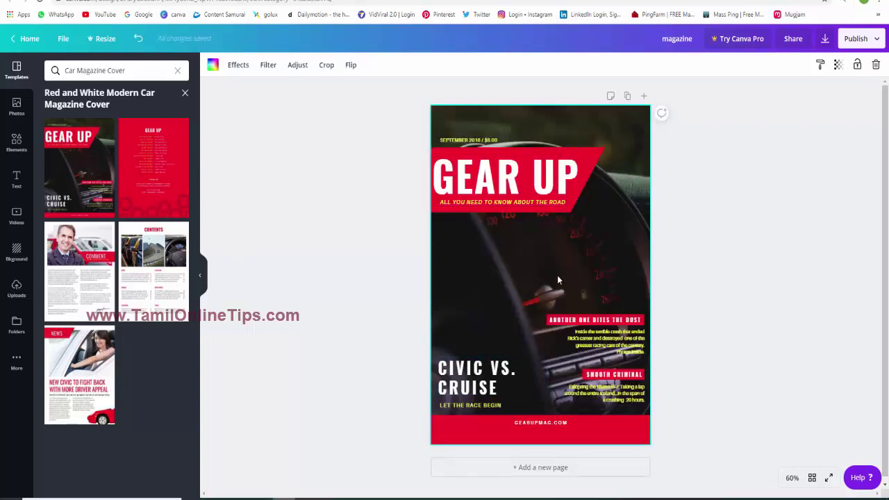
Replace the GEAR UP headline with MAGAZINE, widened to fit one line on the red banner
left_click_drag(381, 148, 466, 195)
left_click(506, 179)
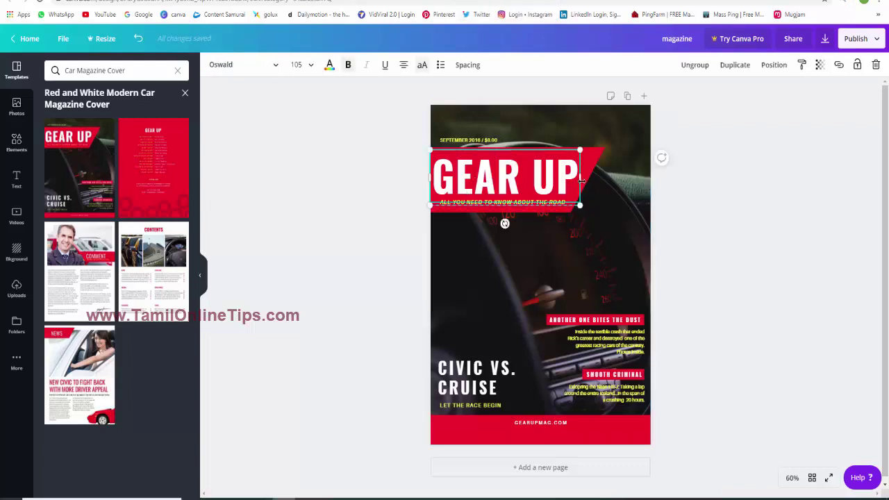
left_click_drag(581, 180, 434, 185)
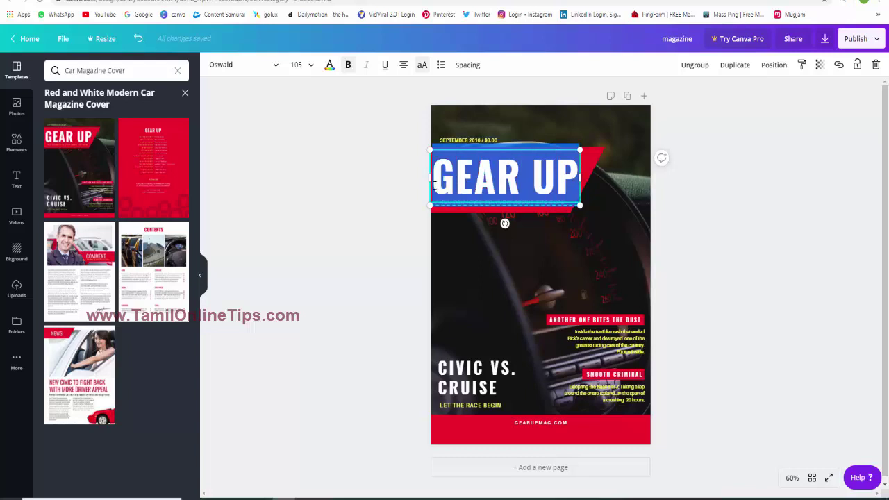
type("MA")
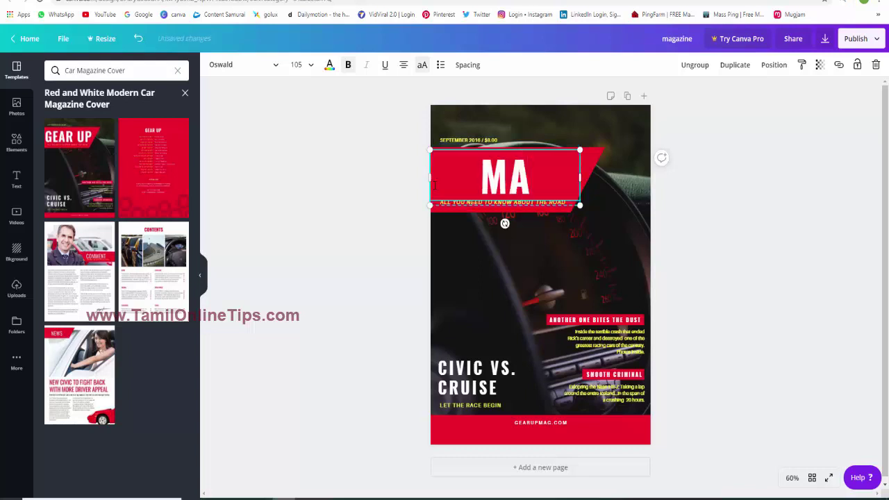
type("GA")
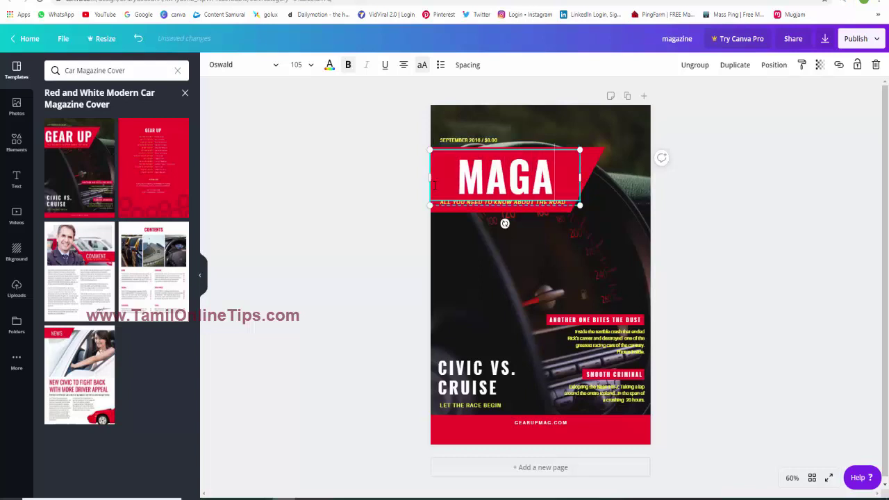
type("ZINE")
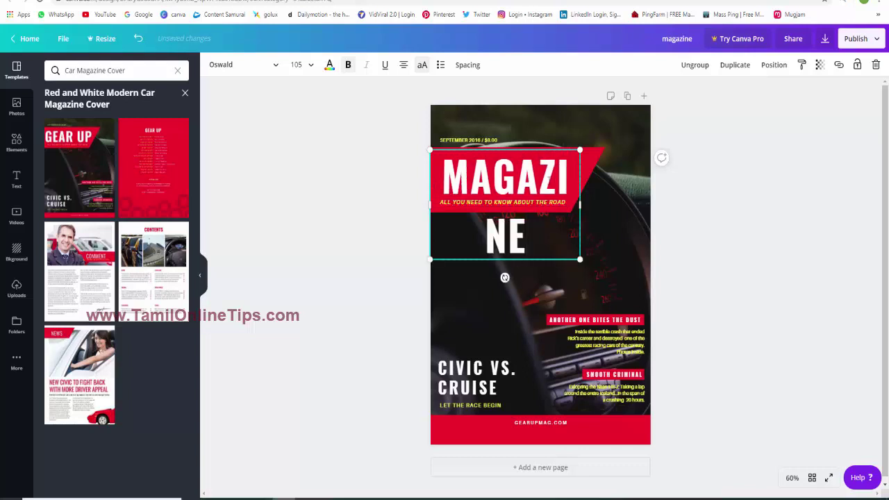
left_click_drag(580, 205, 613, 205)
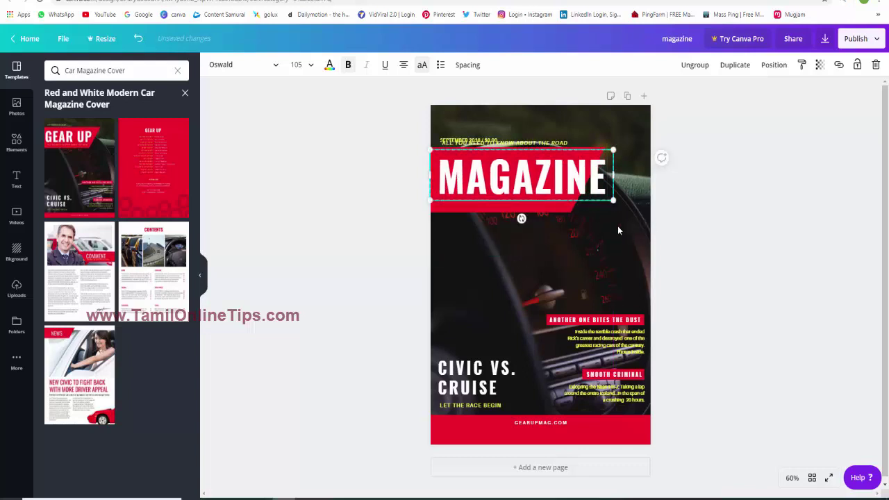
left_click(528, 174)
left_click_drag(532, 162, 528, 174)
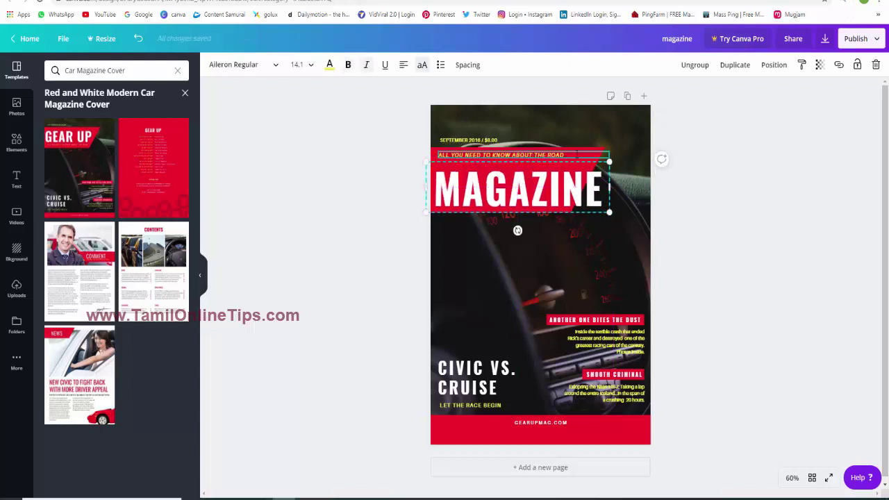
Delete the road tagline and change the SEPTEMBER 2016 date line to JAN 2020
key("BackSpace")
left_click(502, 141)
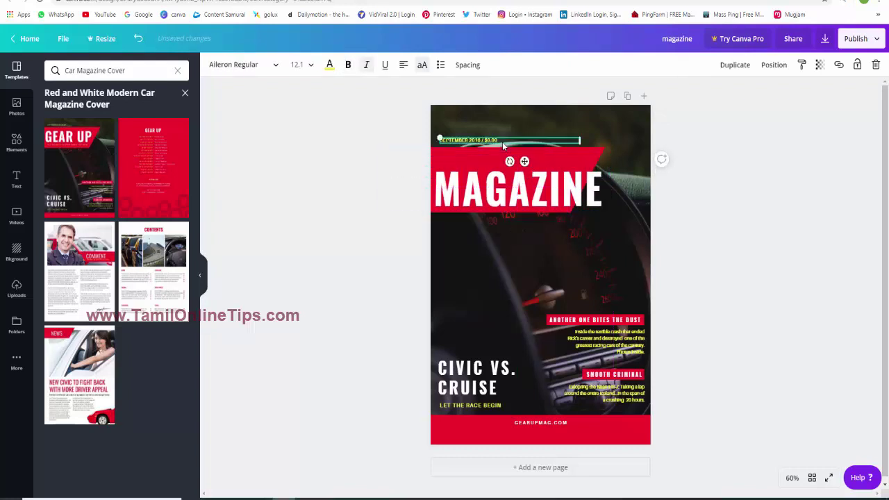
left_click(498, 138)
key("ctrl+a")
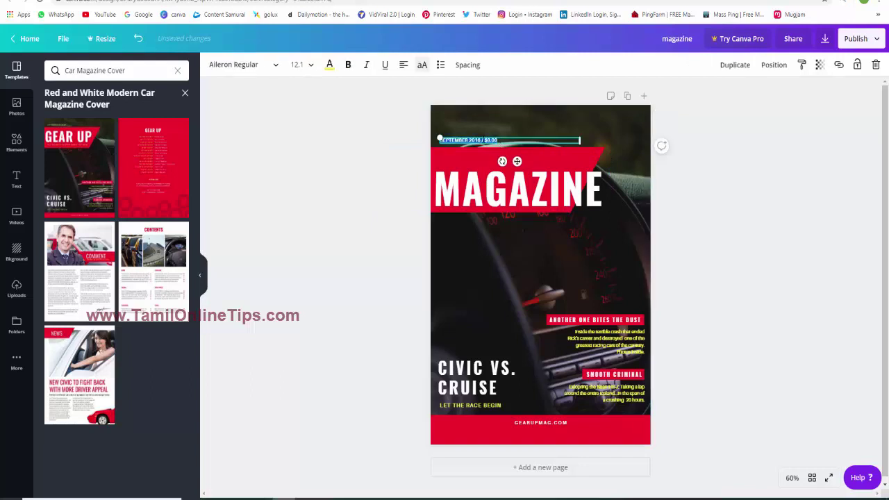
key("BackSpace")
type("2020")
left_click(493, 128)
Move the JAN 2020 date line up toward the top edge of the cover
left_click(443, 139)
left_click_drag(442, 139, 439, 118)
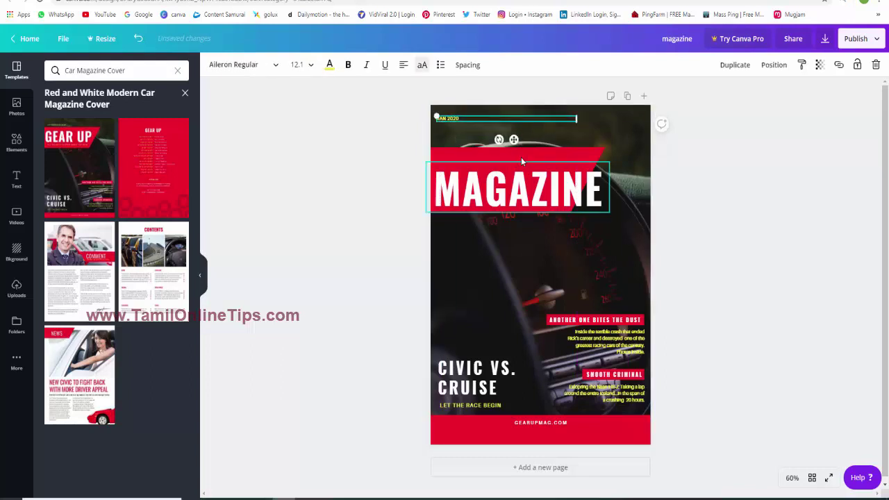
left_click(604, 130)
left_click(469, 208)
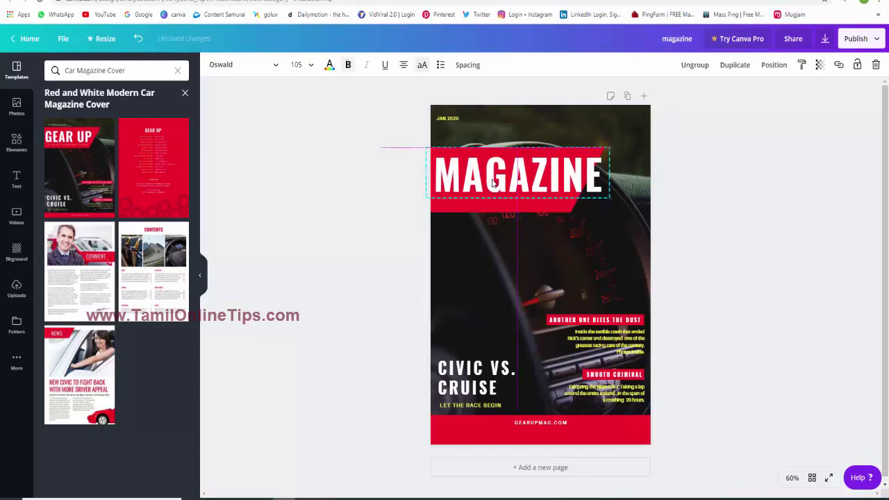
Move MAGAZINE aside and reposition and rotate the slanted red banner pieces
mouse_move(607, 207)
left_mouse_down()
mouse_move(573, 205)
mouse_move(558, 247)
left_mouse_up()
left_click(601, 179)
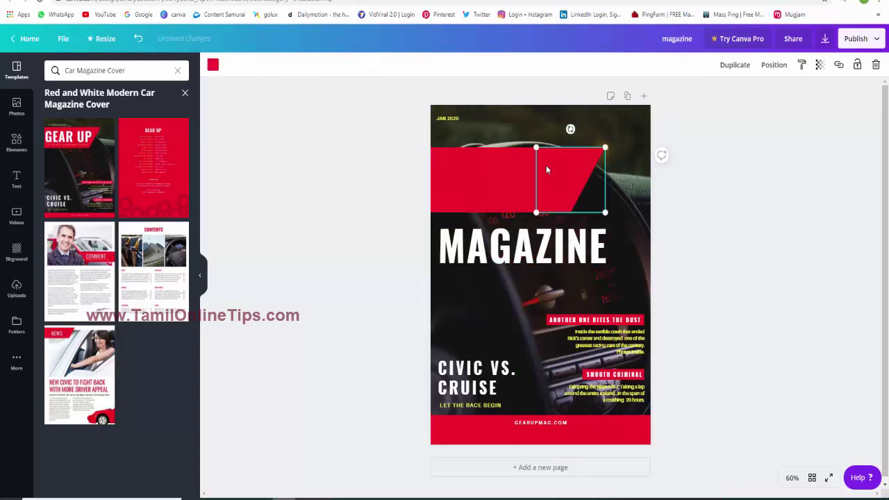
left_click_drag(546, 169, 591, 170)
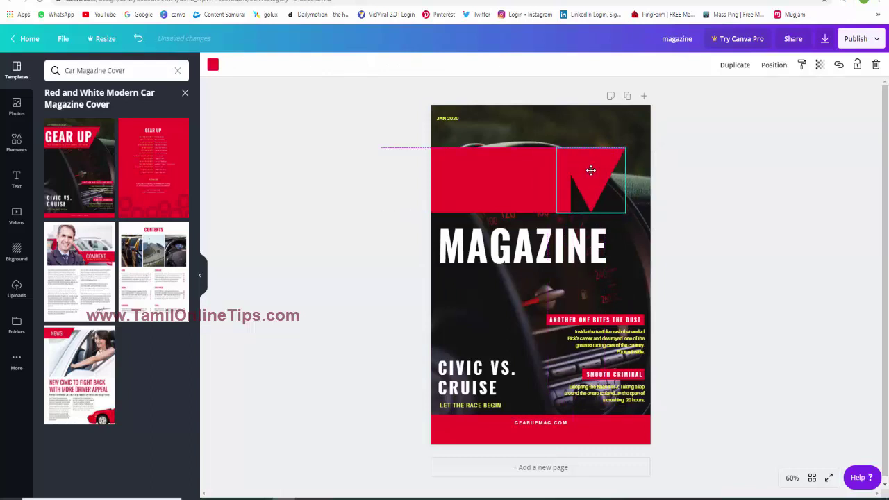
mouse_move(591, 170)
left_mouse_down()
mouse_move(564, 184)
mouse_move(608, 185)
mouse_move(593, 186)
left_mouse_up()
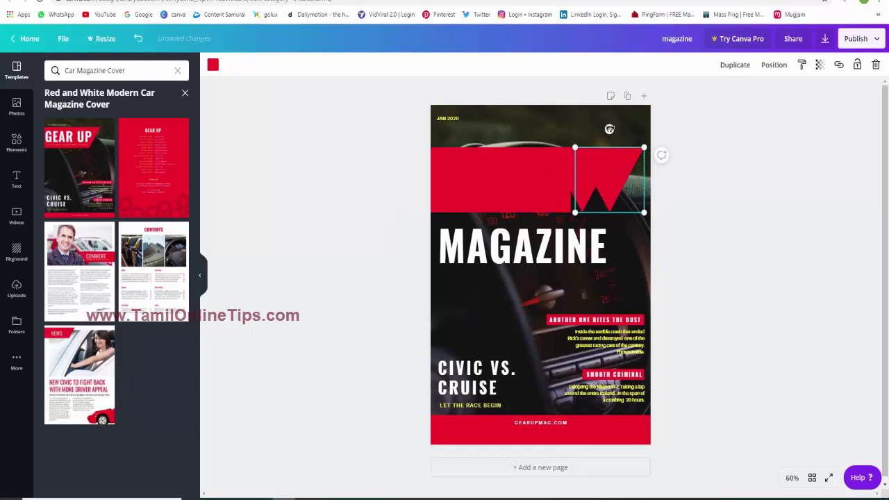
left_click_drag(610, 128, 583, 137)
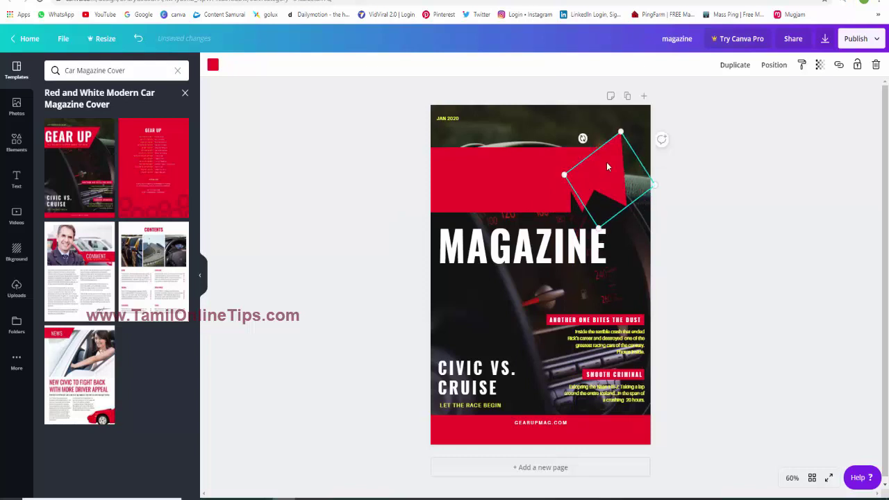
left_click_drag(607, 167, 596, 184)
Put MAGAZINE back on the banner, send the red piece behind it, shift both left
left_click(746, 184)
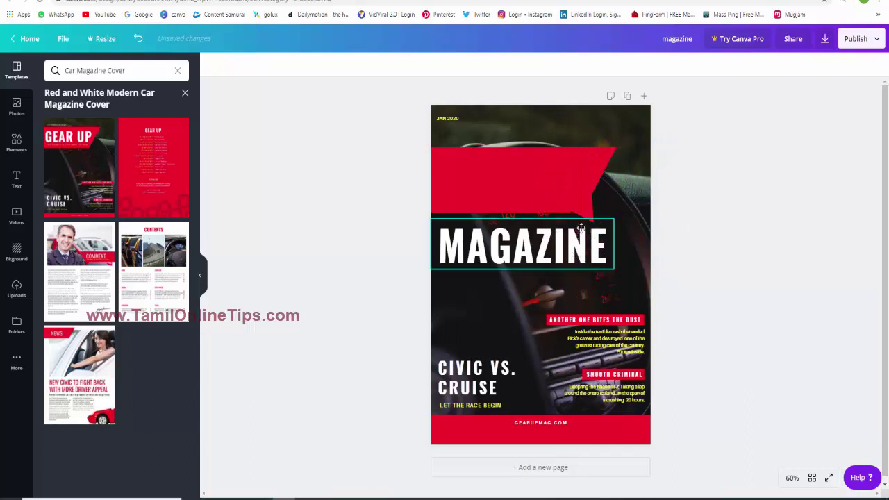
left_click_drag(575, 251, 576, 181)
left_click(565, 179)
right_click(565, 179)
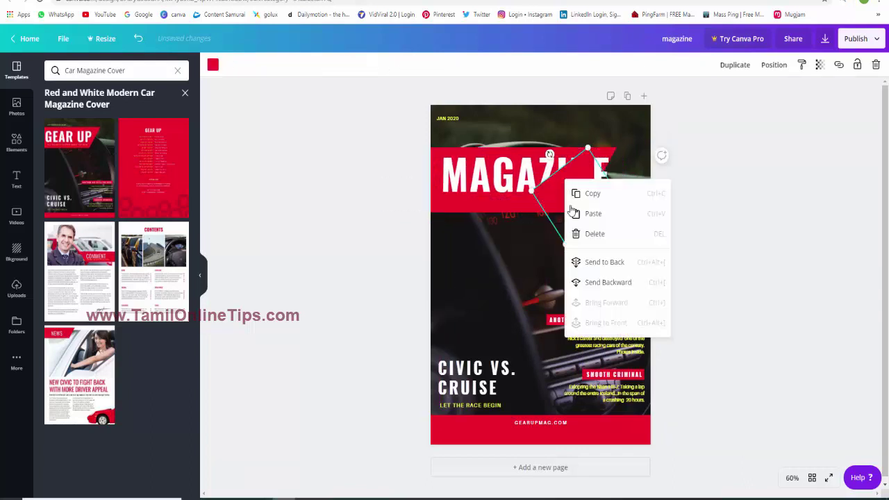
left_click(595, 258)
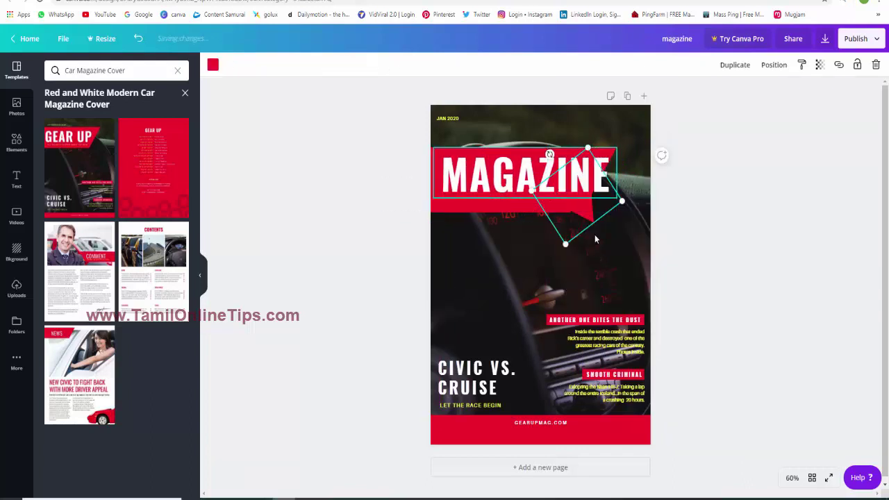
left_click(590, 212)
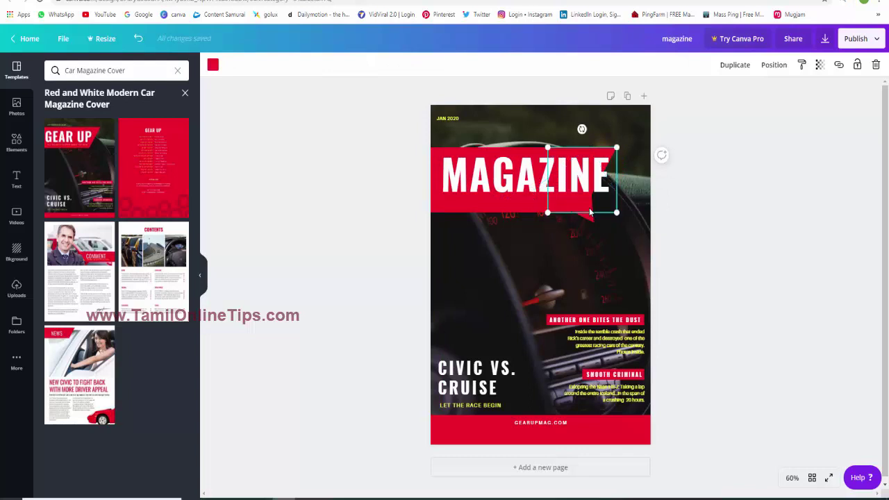
left_click(436, 145)
left_click(461, 165)
left_click_drag(461, 165, 456, 165)
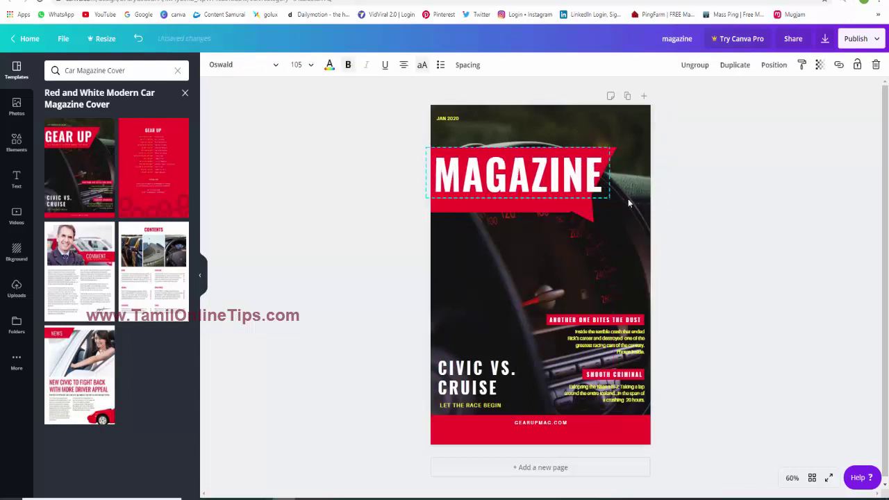
left_click(660, 154)
left_click_drag(590, 212, 578, 211)
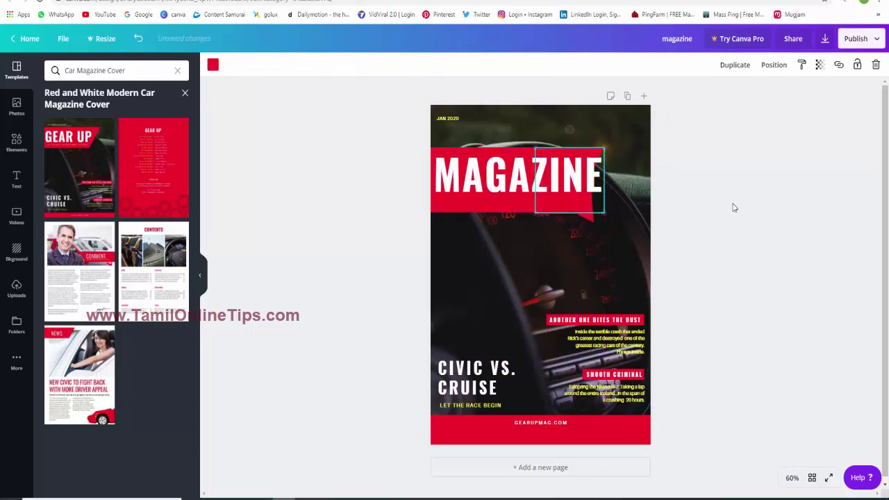
left_click(660, 156)
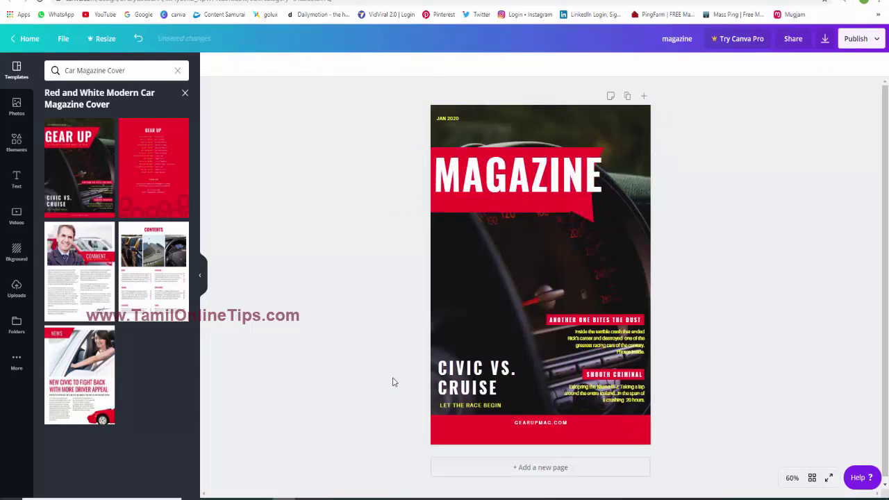
Change the CIVIC VS. CRUISE headline to YOUR CHILD'S WELL BEING, enlarged across the lower left
left_click(490, 386)
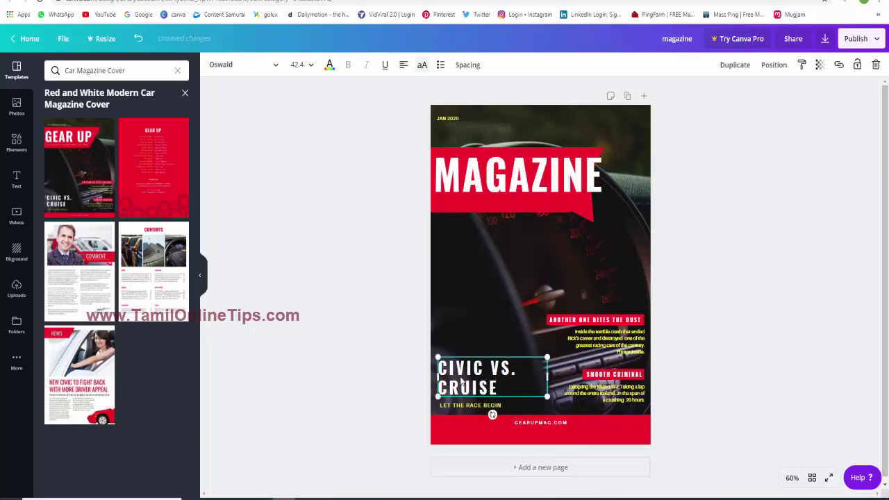
left_click_drag(492, 387, 430, 361)
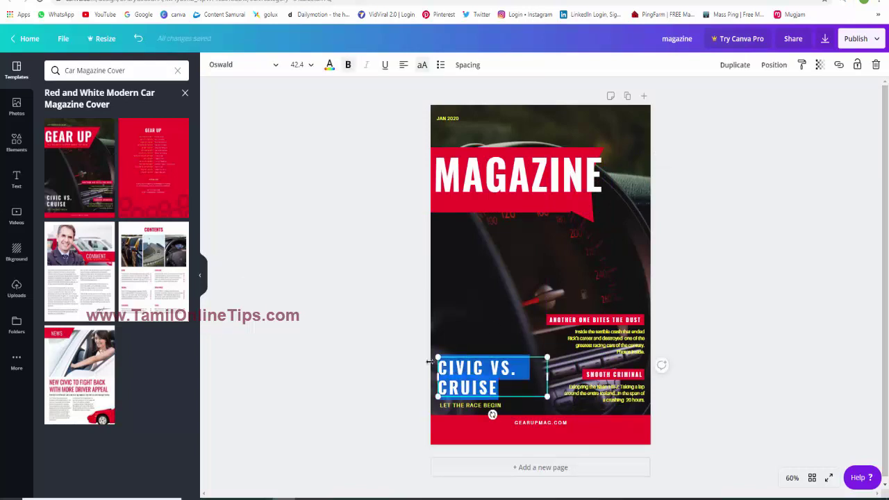
type("YOUR")
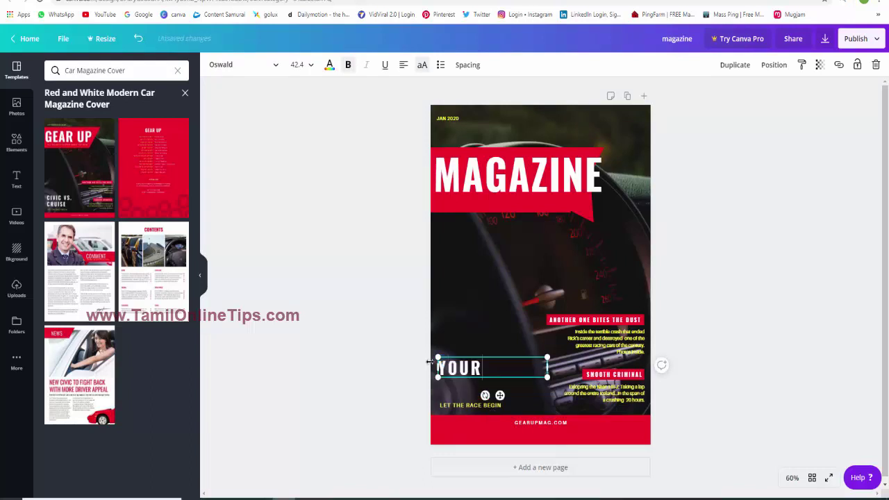
type(" CH")
type("ILD")
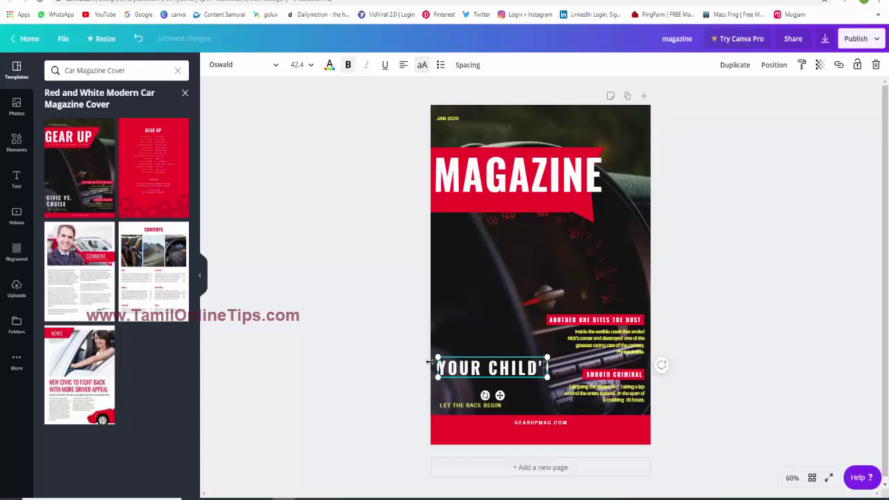
type("S ")
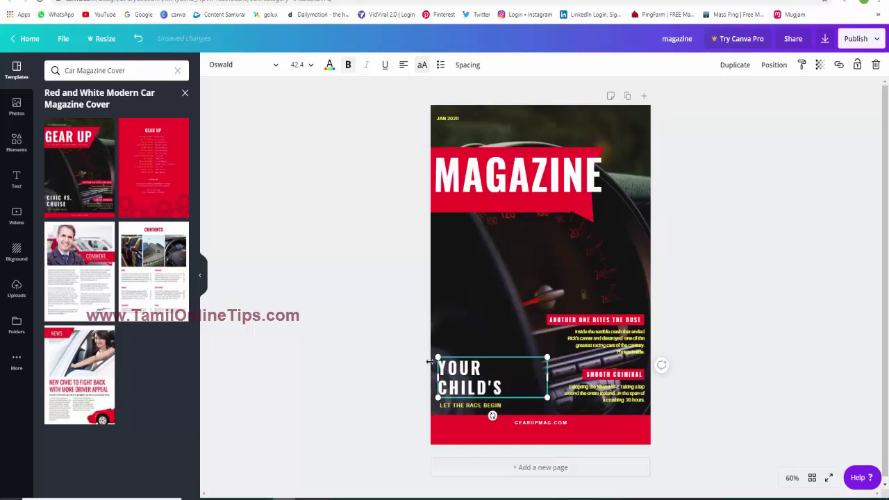
type("WELL B")
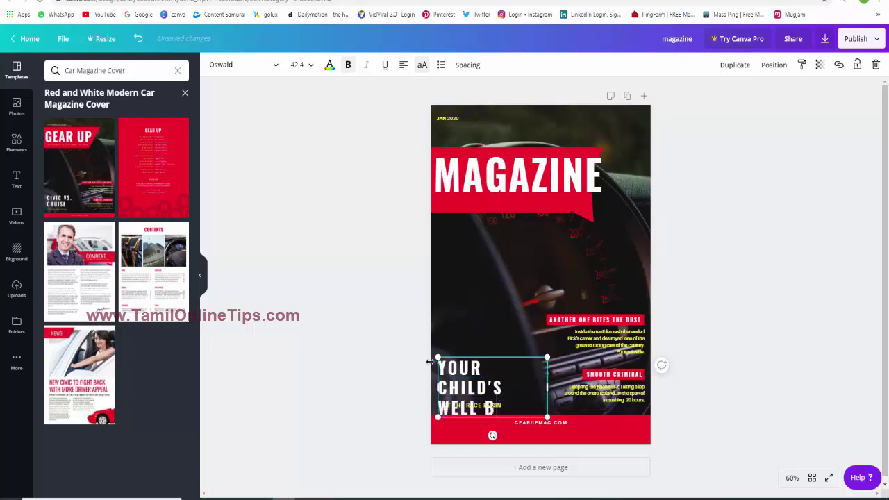
type("I")
type("EING")
left_click_drag(548, 359, 619, 289)
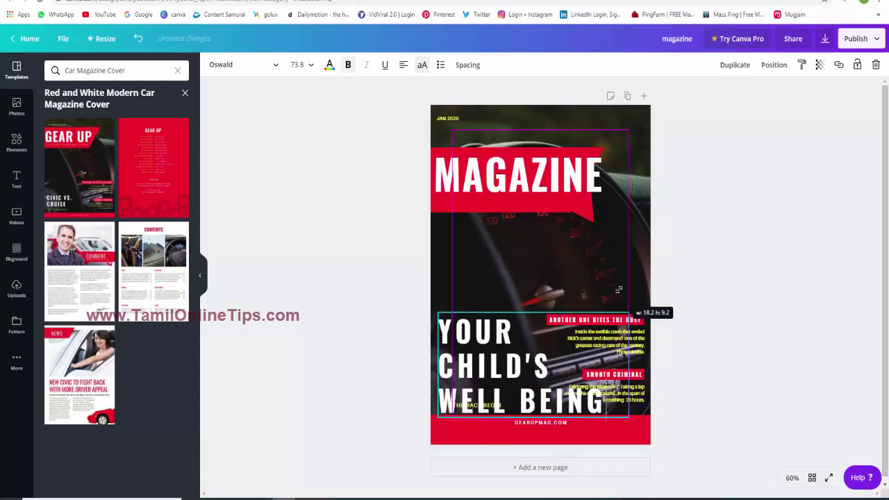
left_click(476, 273)
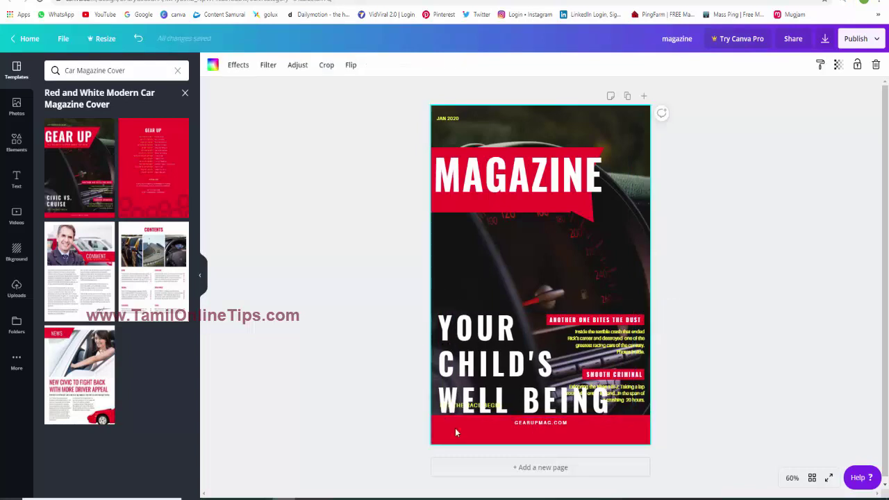
Move the LET THE RACE BEGIN tagline above the headline and rewrite it as TOP TIPS REDUCE A FEVER QUICKLY
left_click(487, 407)
mouse_move(486, 410)
left_mouse_down()
mouse_move(497, 359)
mouse_move(479, 299)
left_mouse_up()
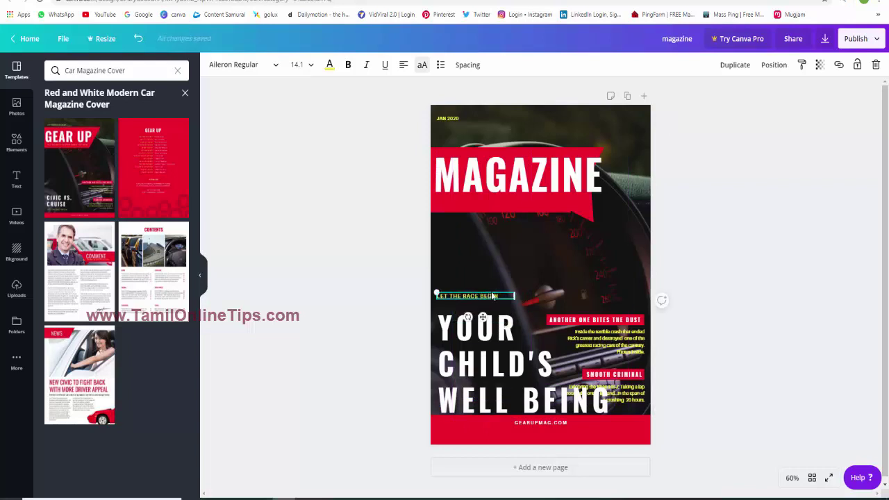
key("BackSpace")
key("BackSpace")
key("BackSpace")
key("BackSpace")
type("S")
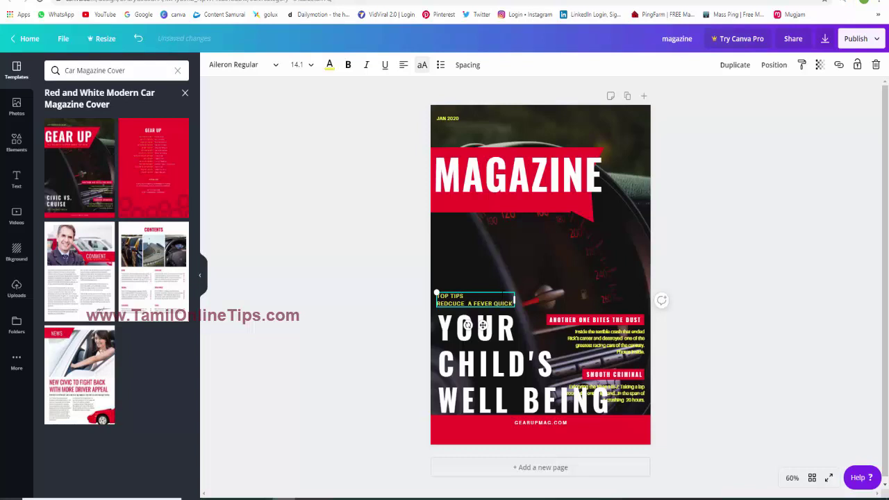
type("LY")
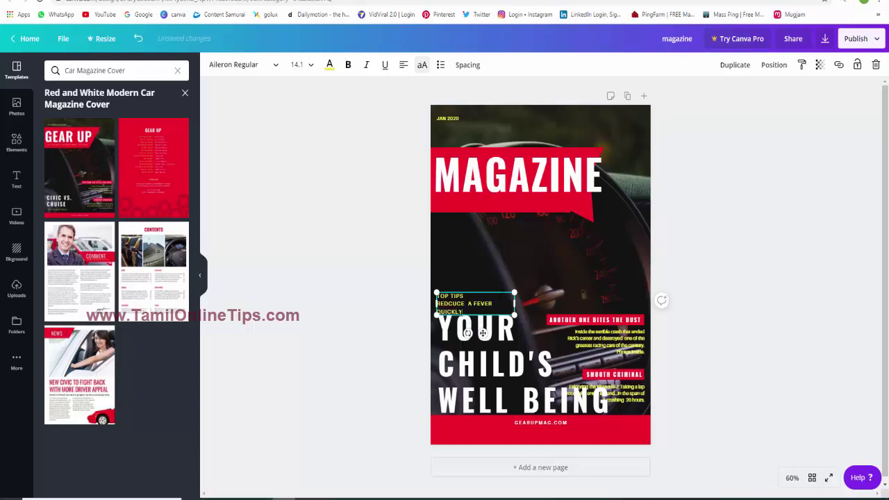
key("ctrl+a")
left_click(329, 66)
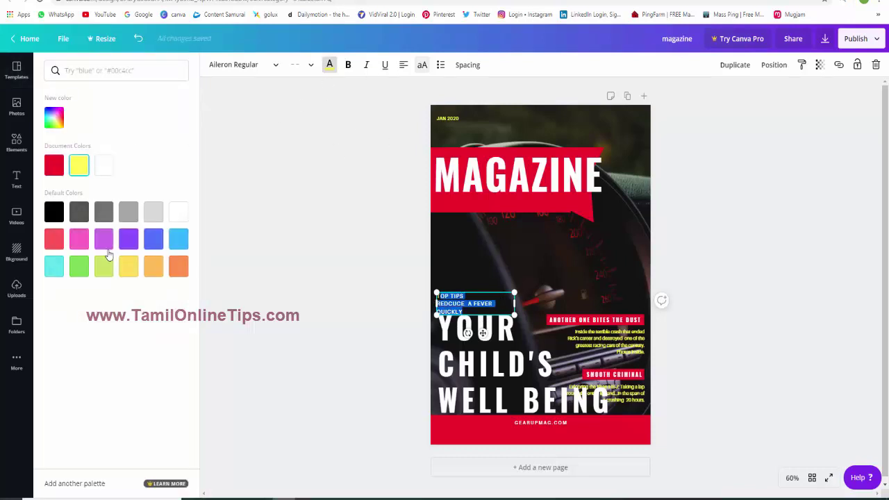
Colour the TOP TIPS text bright green #59ff00 using a custom colour
left_click(82, 170)
left_click(54, 118)
left_click(173, 170)
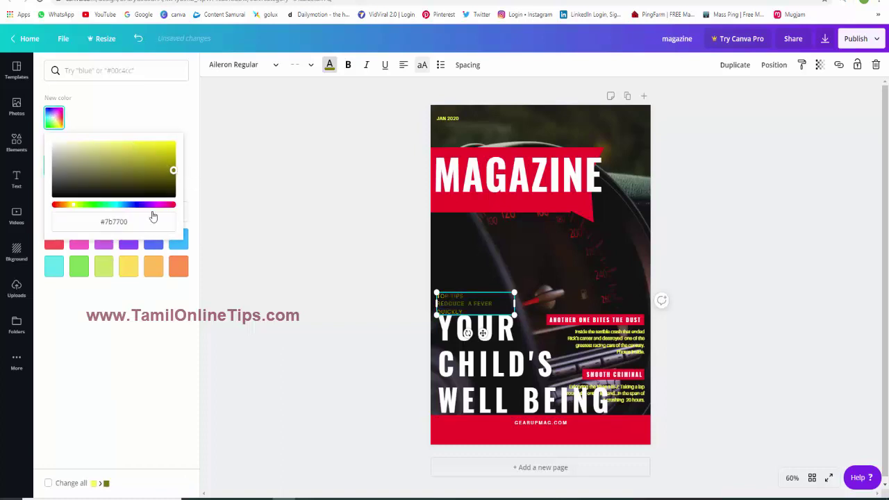
left_click_drag(73, 204, 87, 204)
left_click(173, 143)
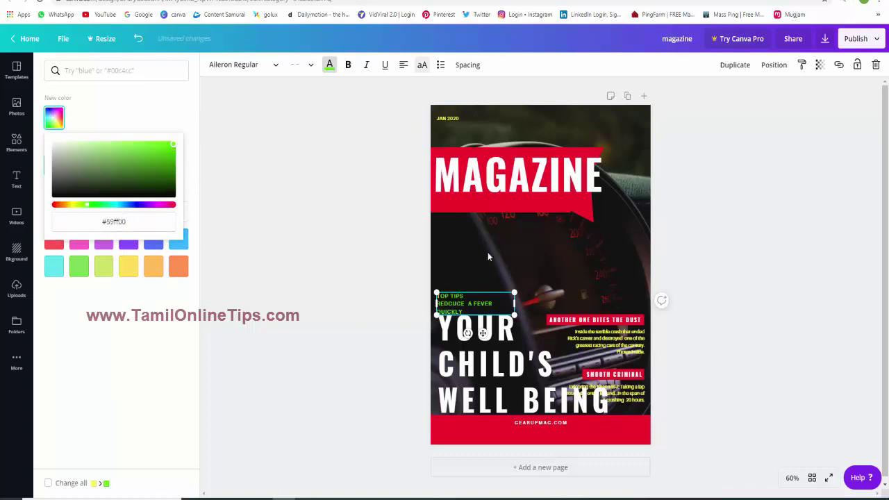
left_click(504, 294)
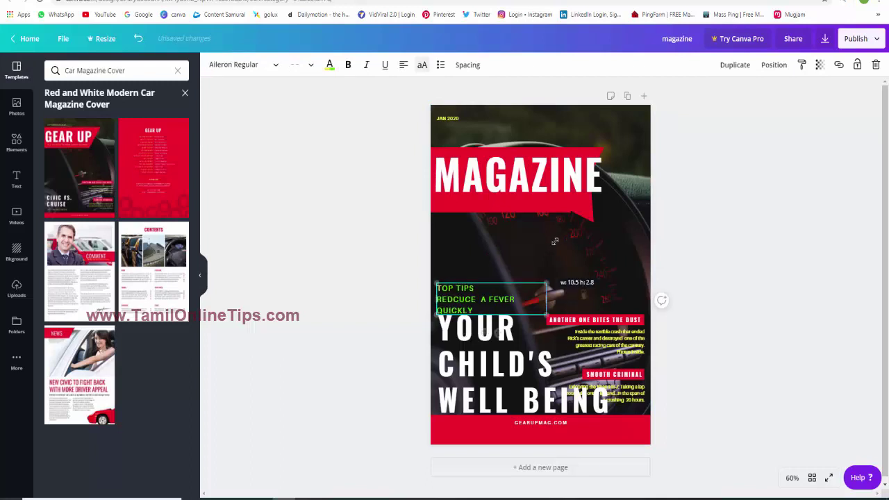
Enlarge and raise the TOP TIPS box, set Alegreya Sans Bold, and wrap it to three lines
left_click_drag(515, 290, 588, 273)
left_click_drag(473, 280, 475, 243)
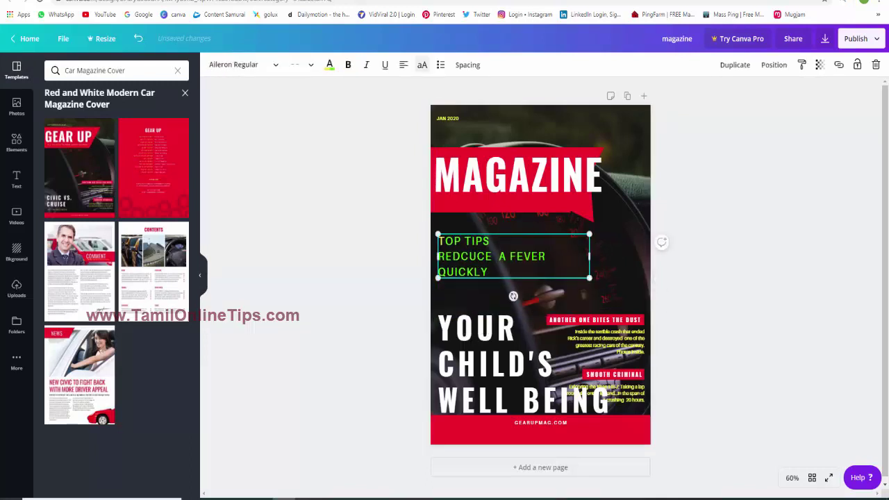
left_click(271, 67)
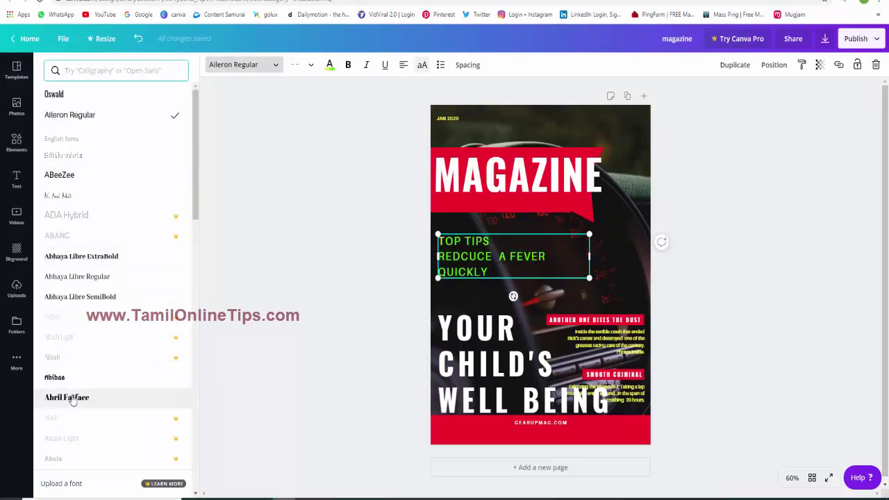
left_click(69, 379)
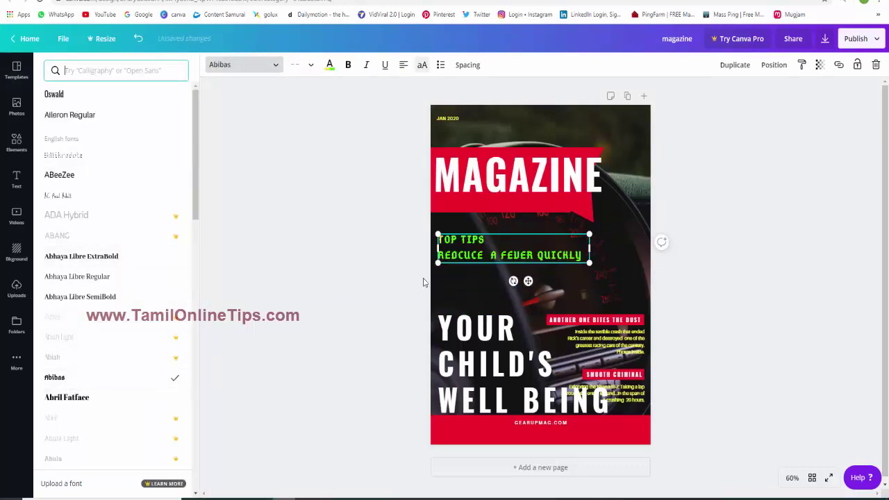
scroll(76, 368, "down", 5)
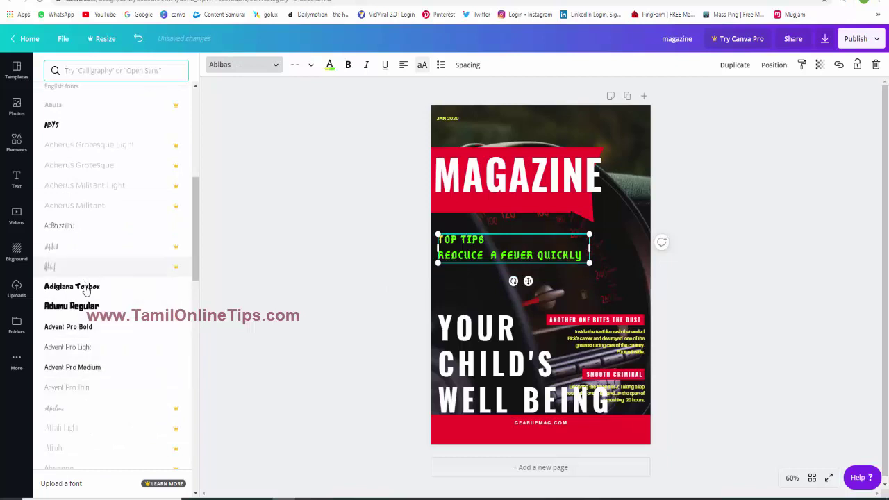
scroll(93, 306, "down", 5)
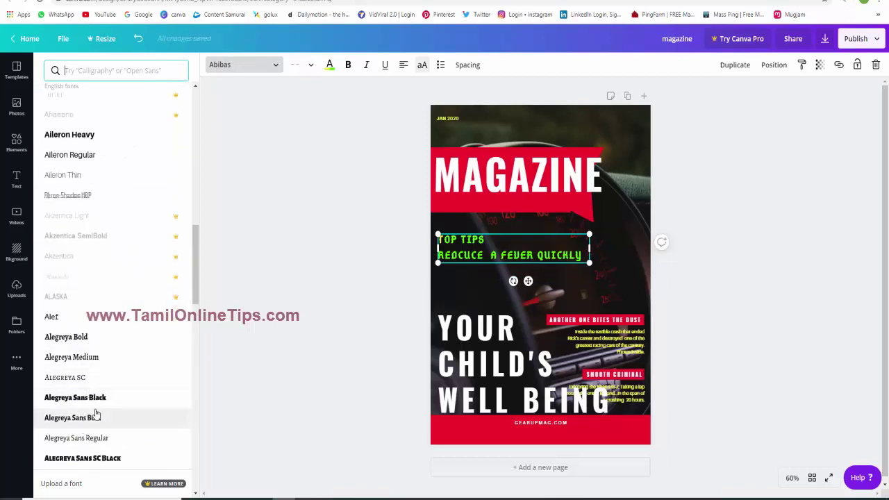
scroll(93, 417, "down", 2)
left_click(92, 318)
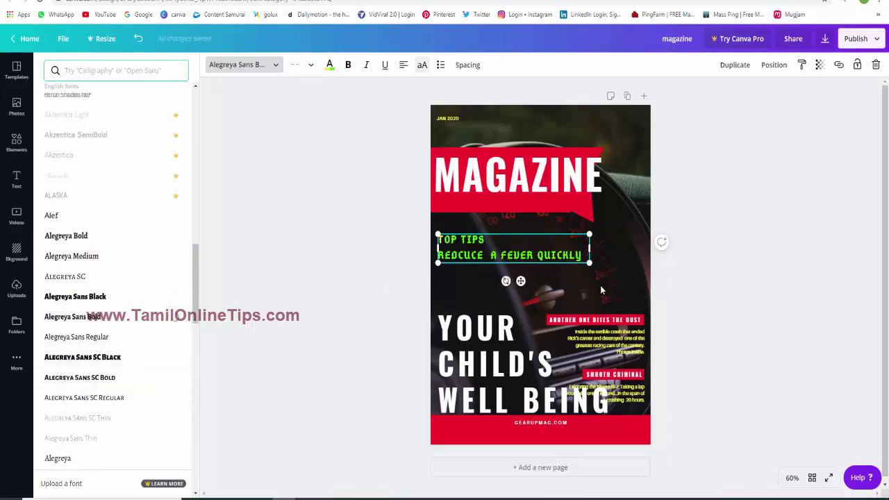
left_click_drag(588, 248, 542, 251)
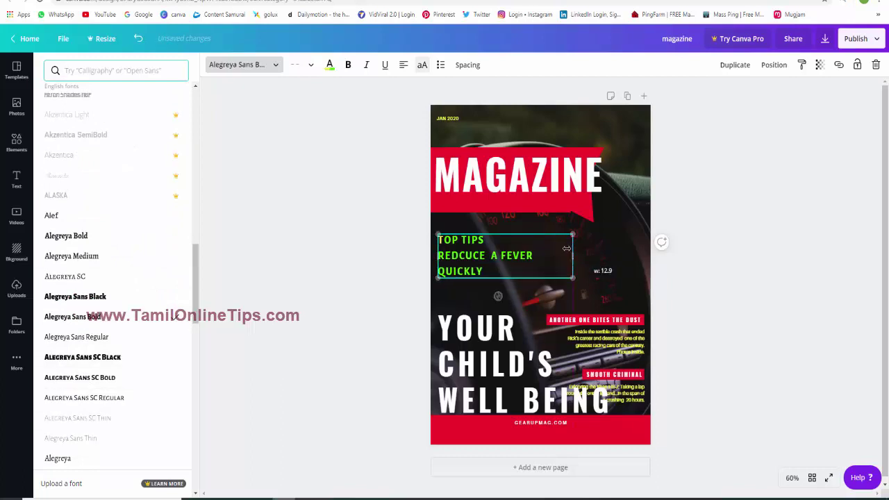
left_click(531, 292)
Tilt the TOP TIPS text box counterclockwise
left_click(535, 242)
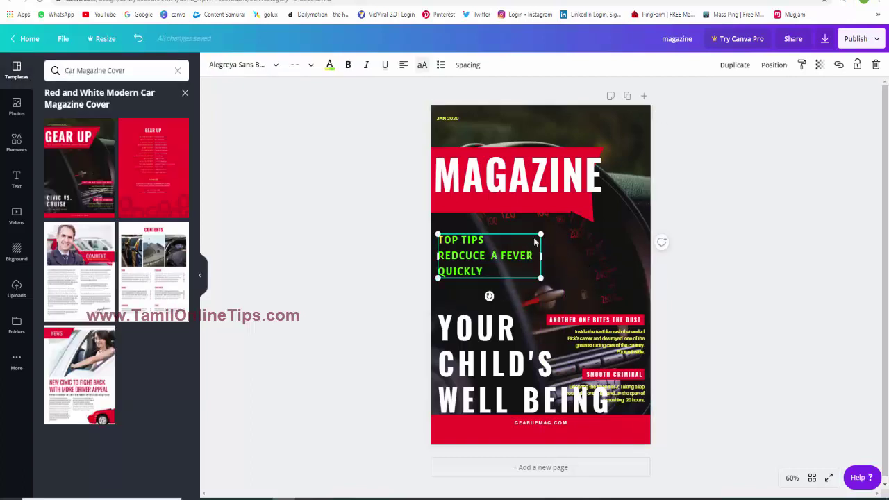
left_click_drag(490, 296, 549, 282)
left_click(581, 280)
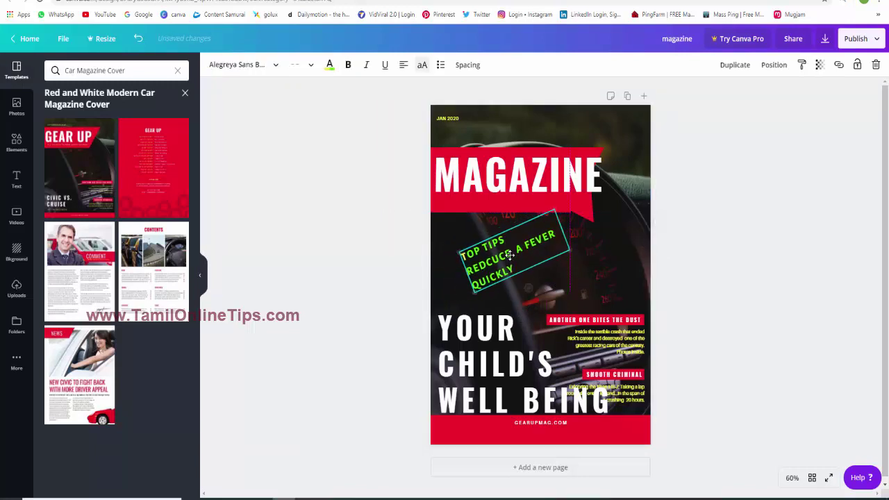
Reapply bright green to the tips text and move it to the MAGAZINE banner's right end
key("ctrl+a")
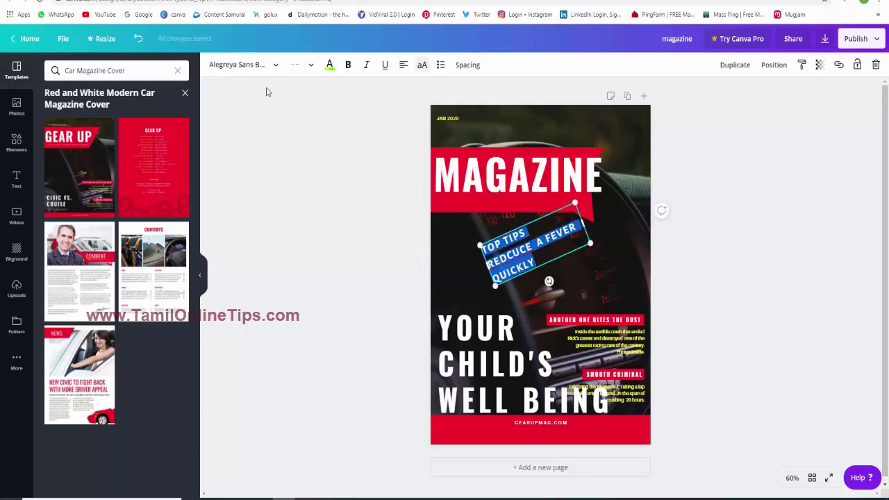
left_click(328, 65)
left_click(57, 165)
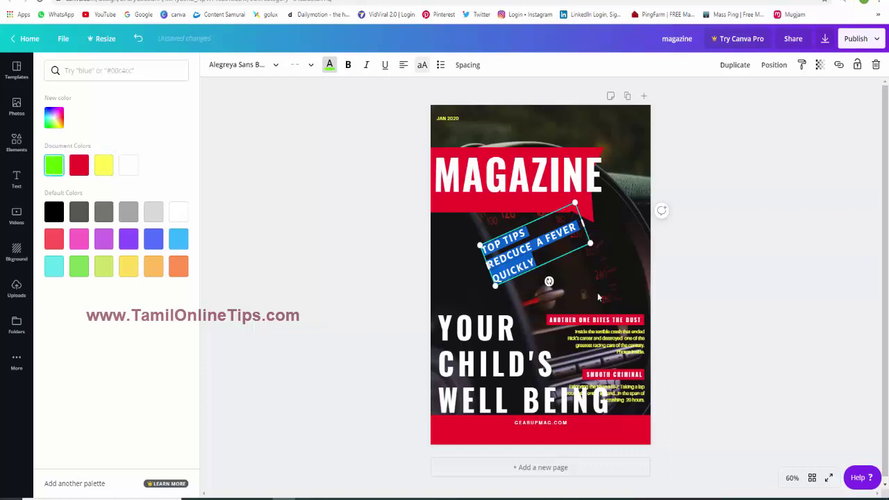
left_click(629, 271)
left_click_drag(503, 268, 582, 274)
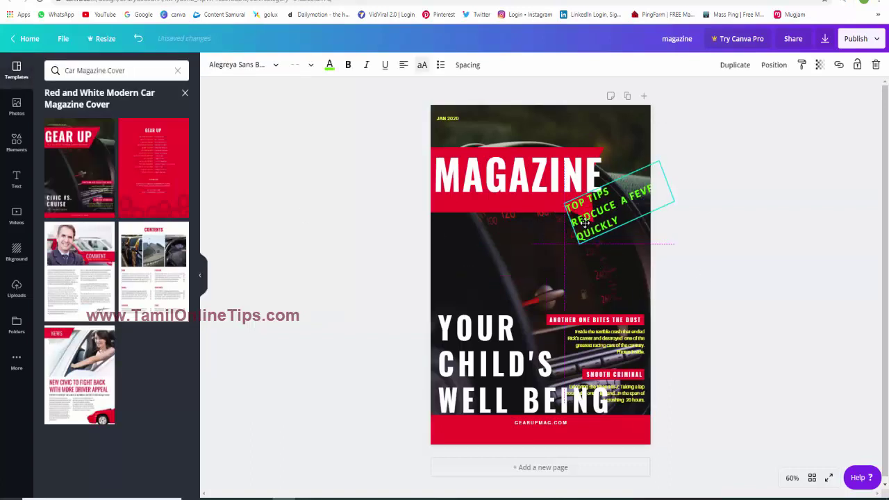
Delete the red footer band and blurb blocks, keep the WELL BEING headline, and move it to the bottom
left_click(657, 313)
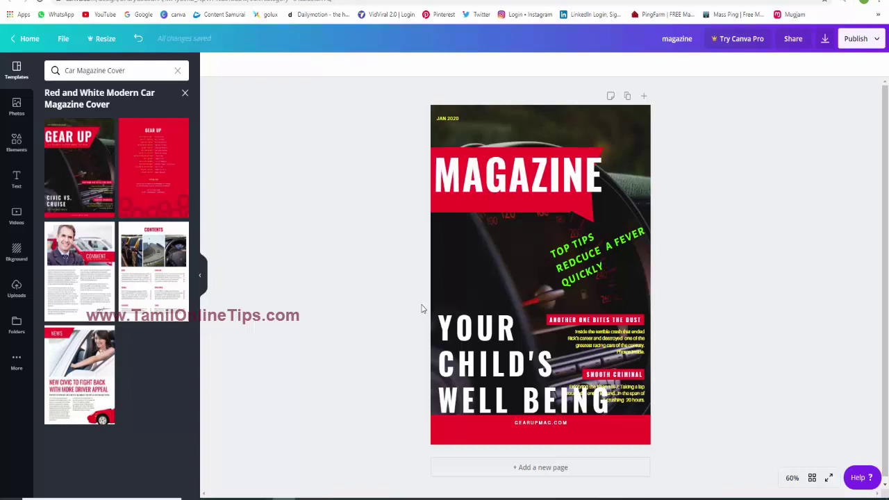
left_click(596, 325)
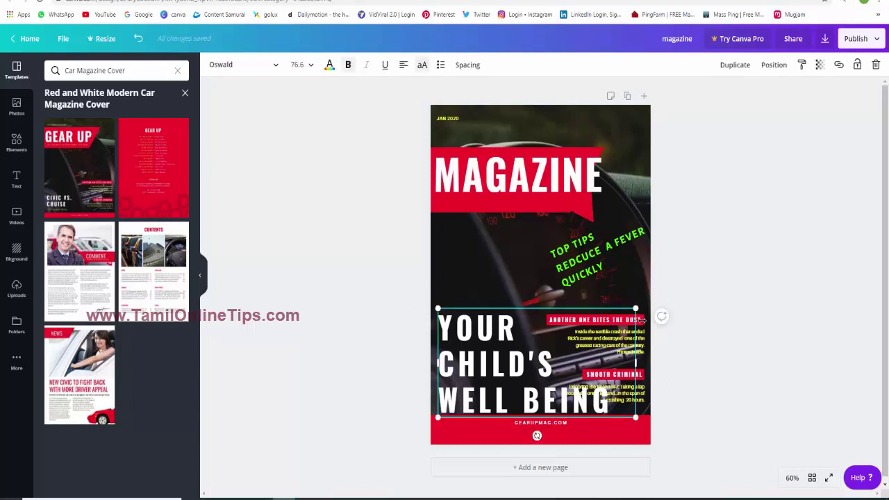
left_click_drag(553, 328, 518, 258)
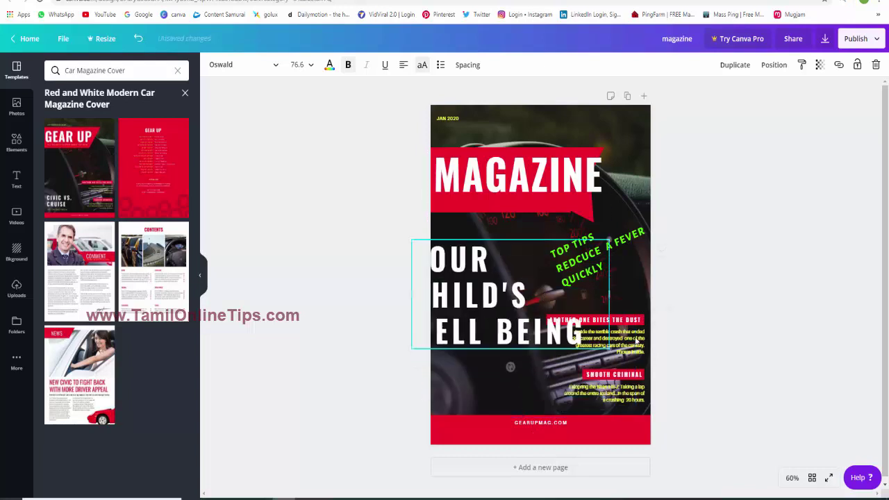
left_click(648, 415)
key("Delete")
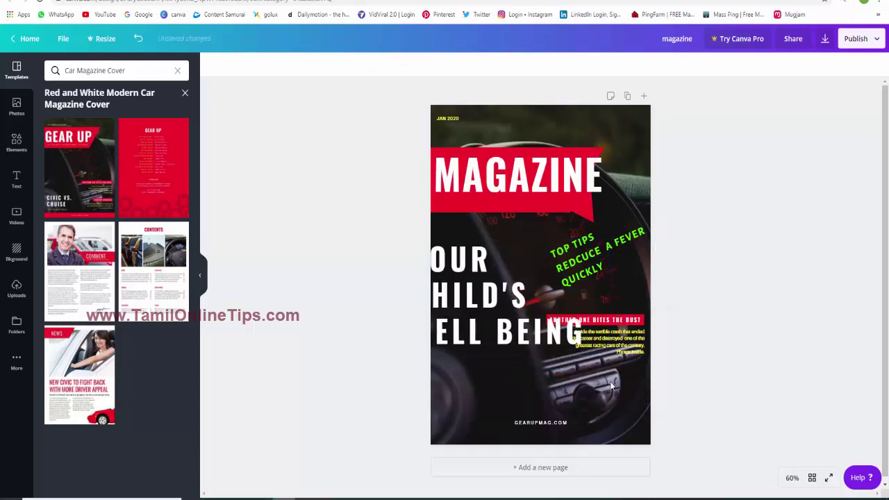
key("Delete")
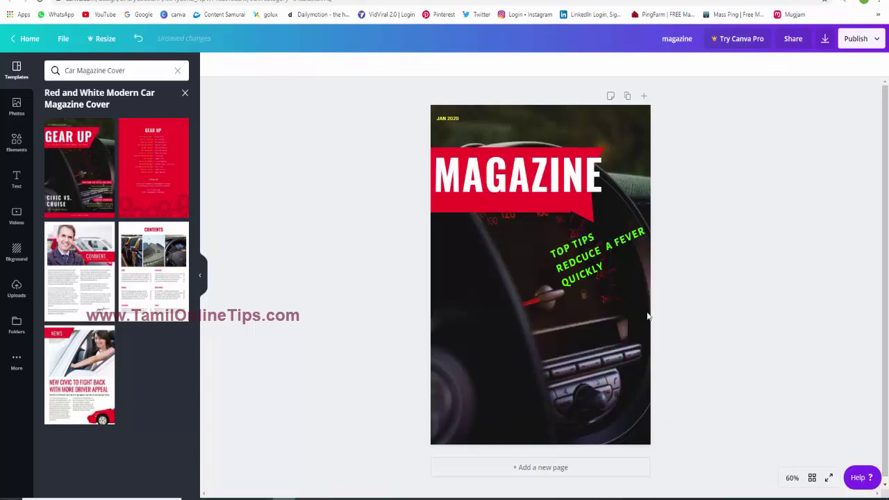
key("ctrl+z")
left_click(619, 358)
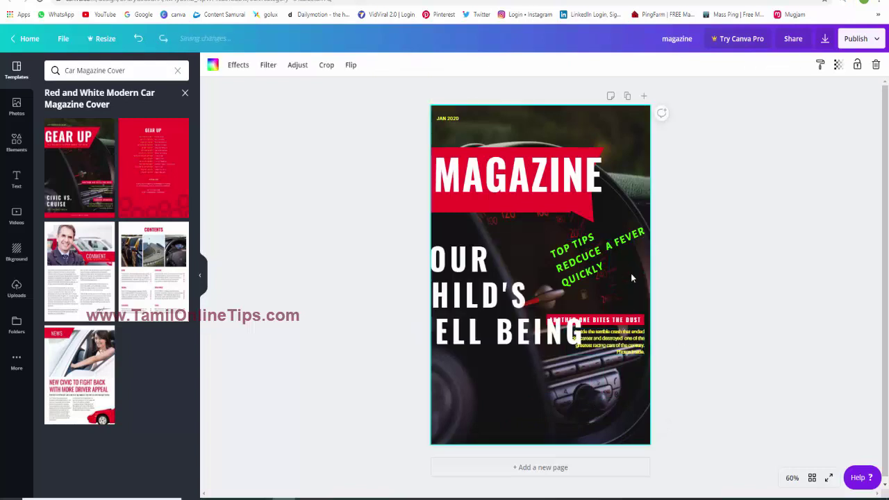
key("Delete")
left_click_drag(501, 299, 530, 387)
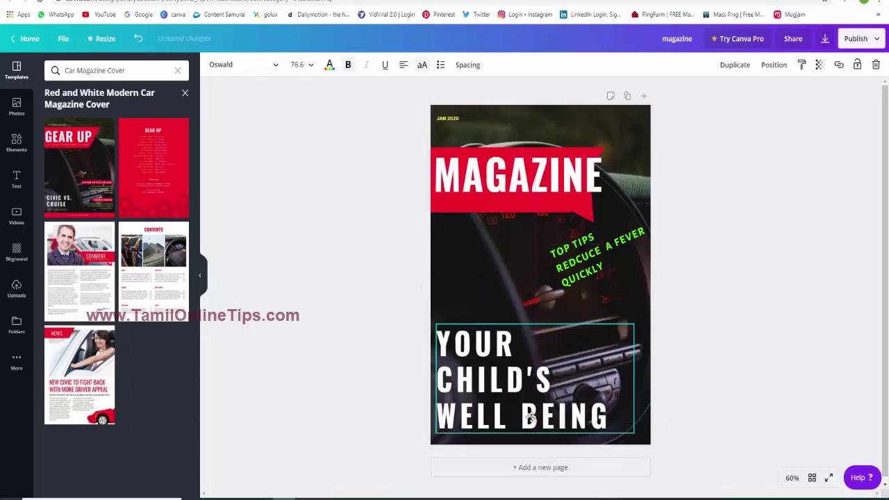
left_click(792, 385)
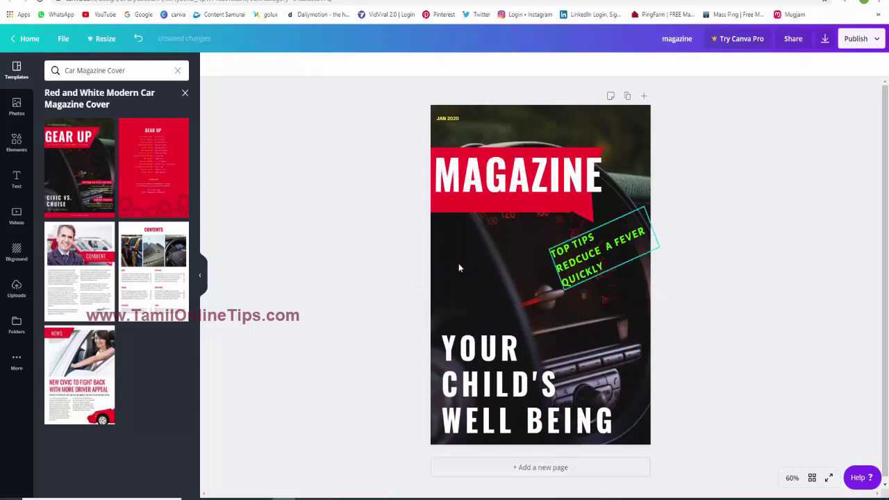
Add a subheading text box and replace its placeholder with the Get 55 % Offer text
left_click(17, 180)
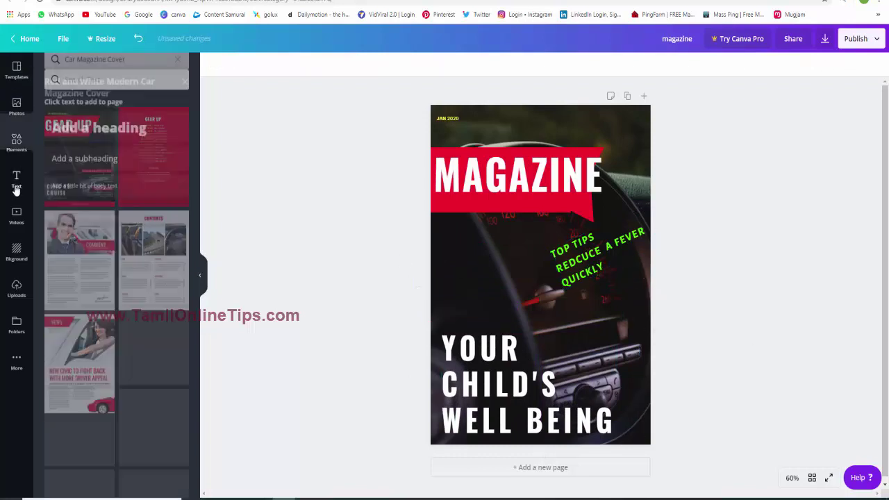
left_click(90, 149)
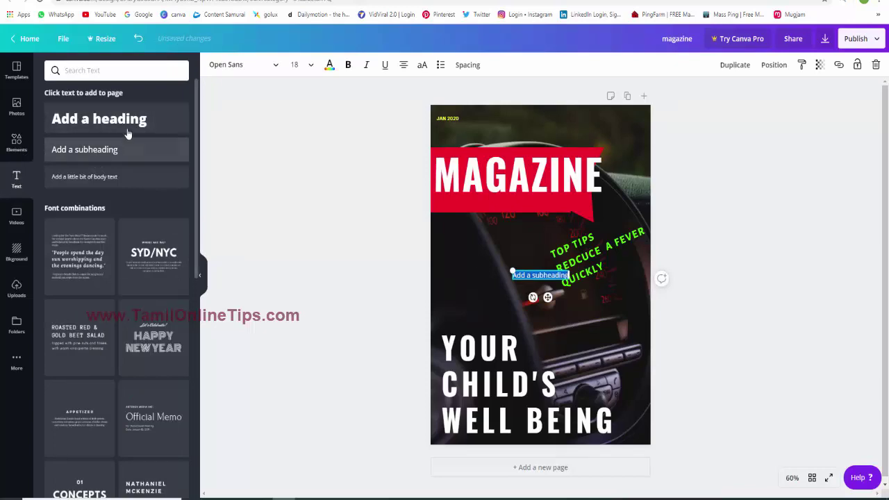
scroll(143, 341, "down", 8)
scroll(143, 341, "up", 5)
scroll(143, 341, "up", 3)
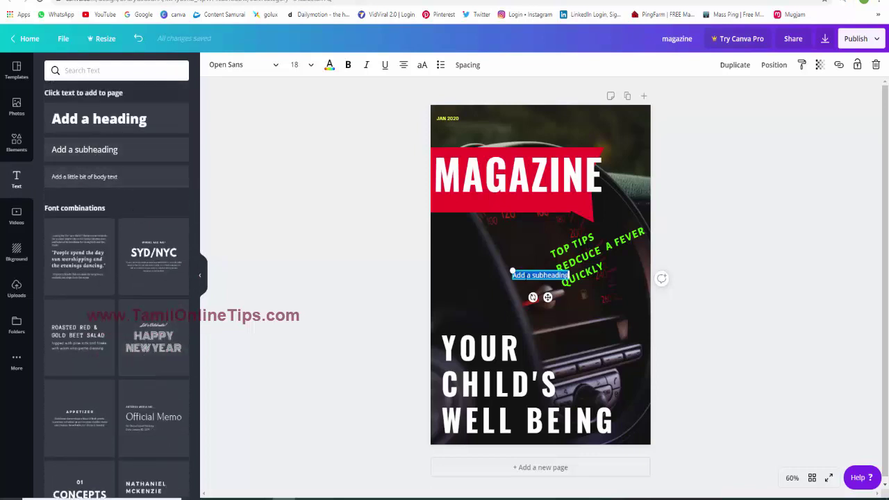
key("BackSpace")
key("ctrl+z")
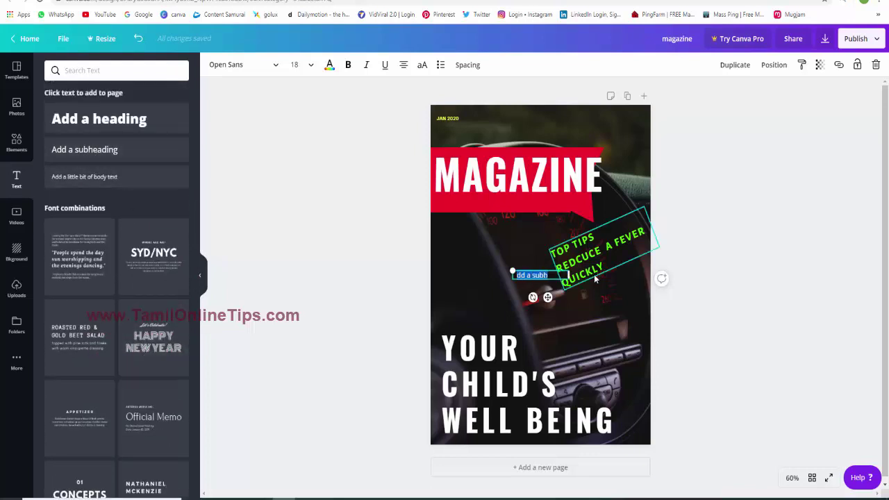
key("BackSpace")
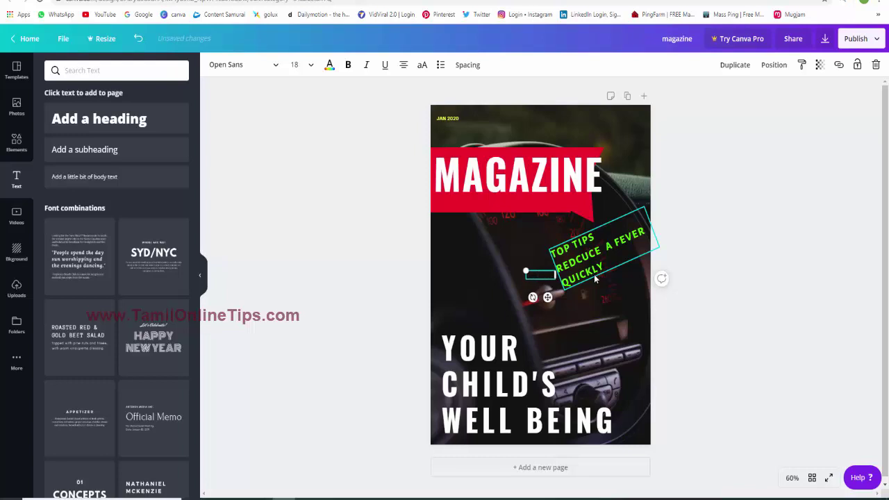
key("Return")
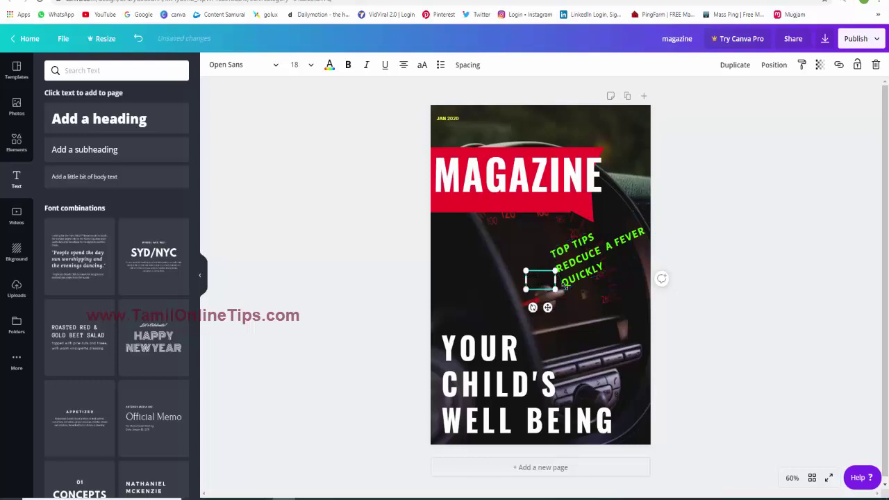
Set the offer text to size 28 and yellow
key("ctrl+a")
left_click(314, 65)
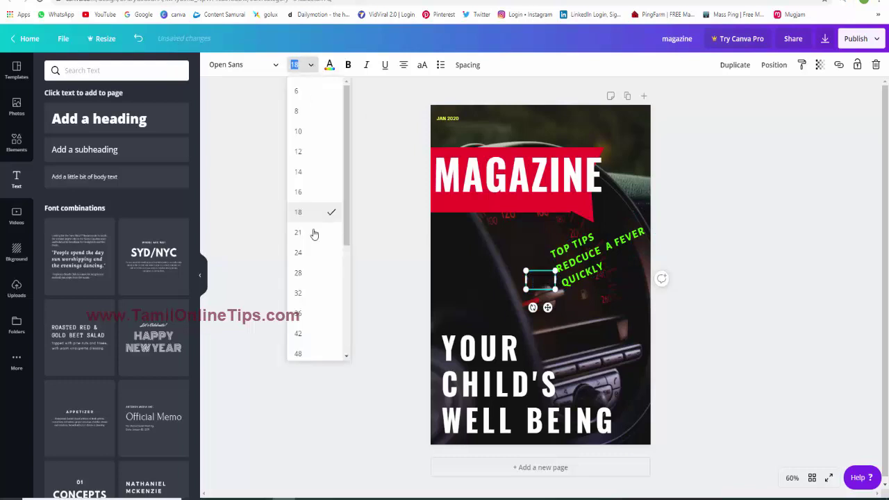
left_click(299, 271)
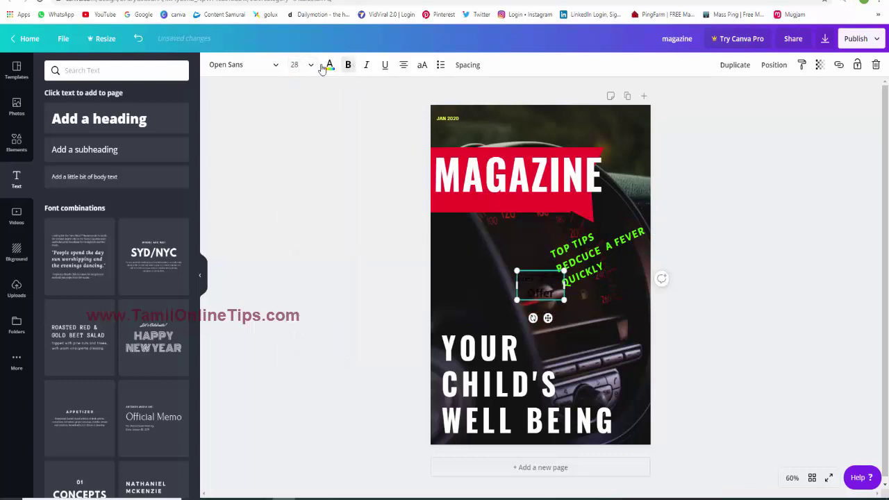
left_click(330, 66)
left_click(125, 171)
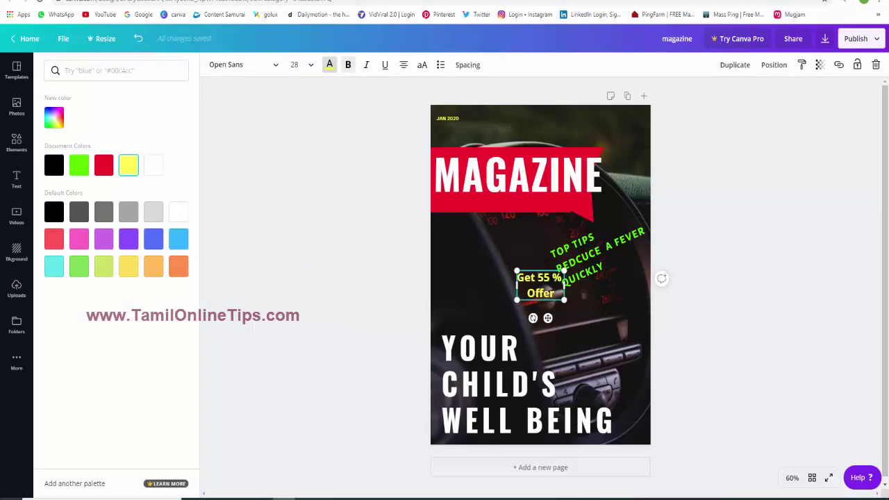
Wrap the offer text onto three lines and move it to the cover's left side
left_click(478, 284)
left_click(538, 278)
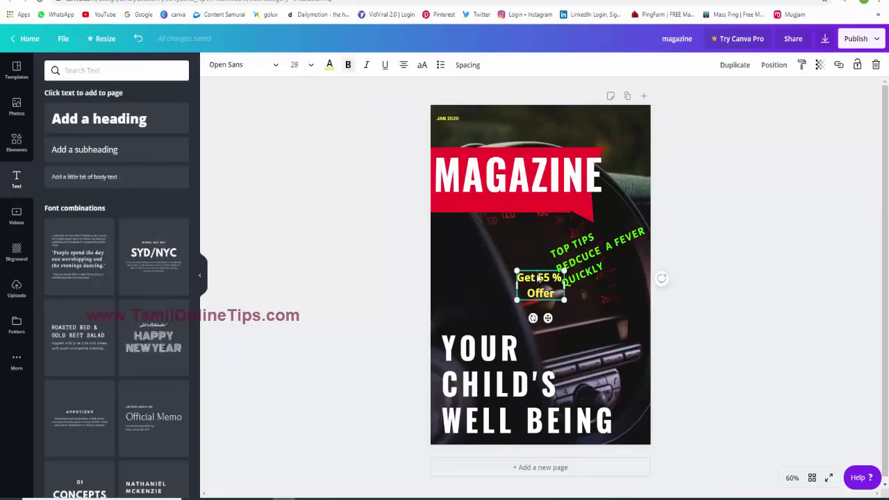
mouse_move(565, 285)
left_mouse_down()
mouse_move(554, 292)
mouse_move(581, 362)
left_mouse_up()
left_click(474, 257)
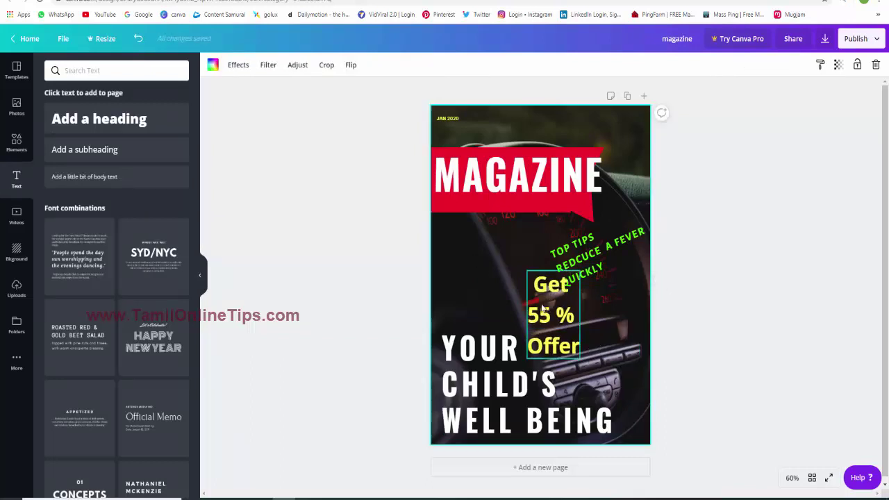
left_click_drag(542, 309, 458, 265)
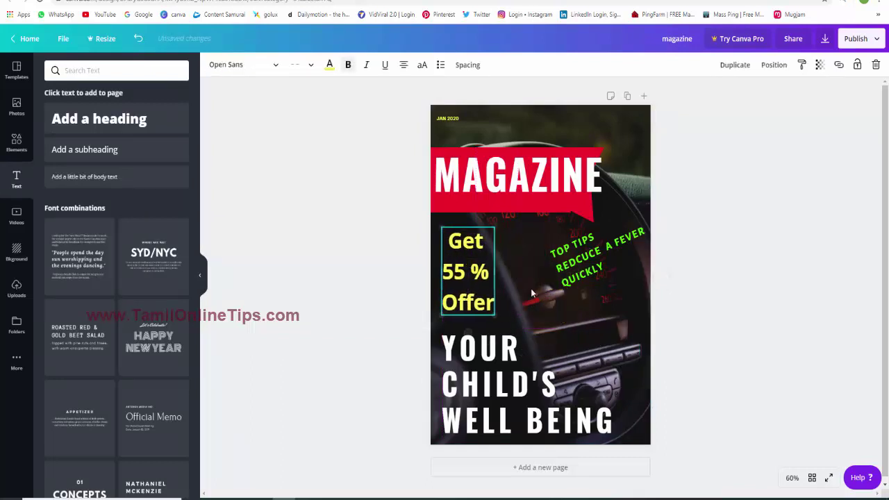
left_click(646, 280)
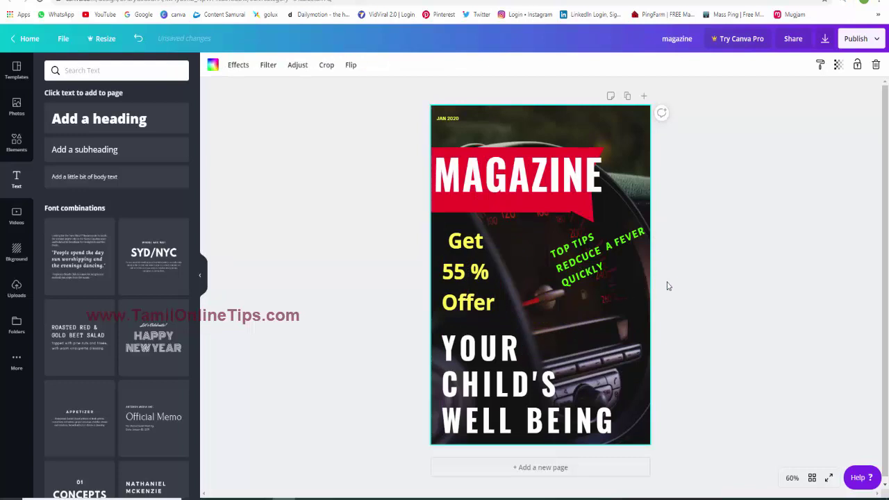
Duplicate the JAN 2020 text below the MAGAZINE banner's right end and make it read VOLUME 1
left_click(446, 118)
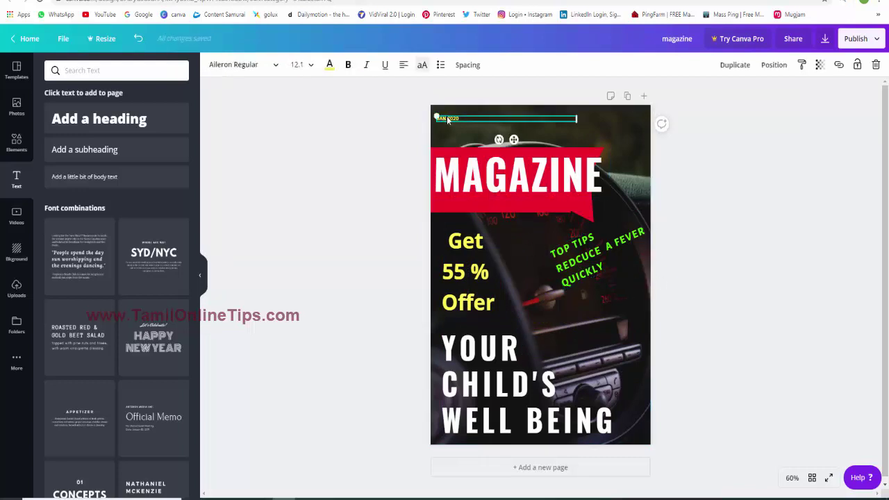
key("ctrl+d")
mouse_move(446, 115)
left_mouse_down()
mouse_move(557, 136)
mouse_move(631, 210)
left_mouse_up()
type("VOLUME 1")
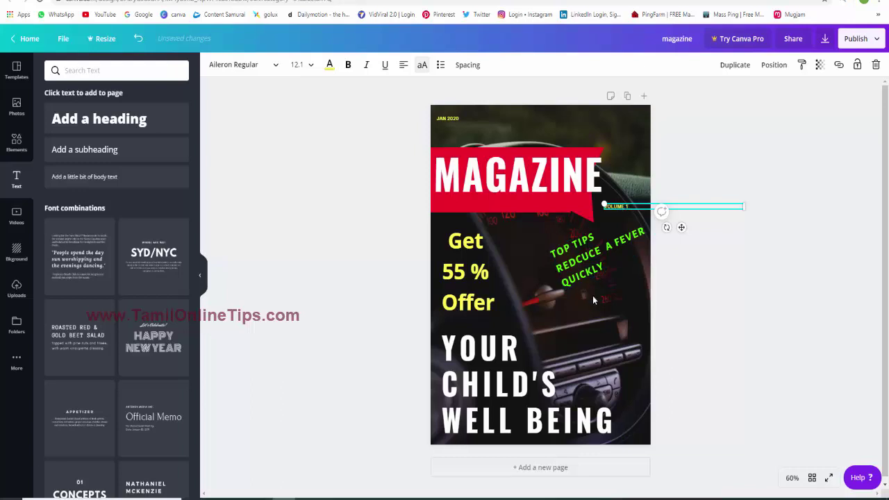
left_click(659, 285)
left_click(617, 217)
left_click(614, 204)
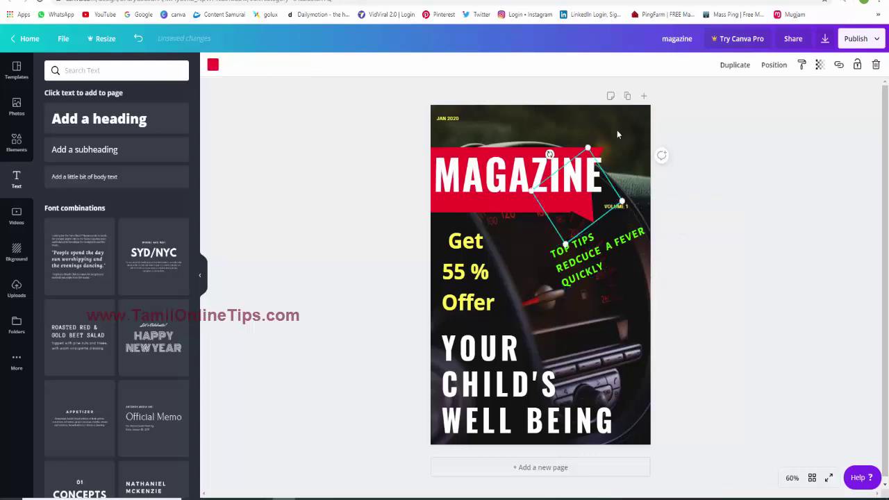
left_click(617, 132)
left_click(622, 211)
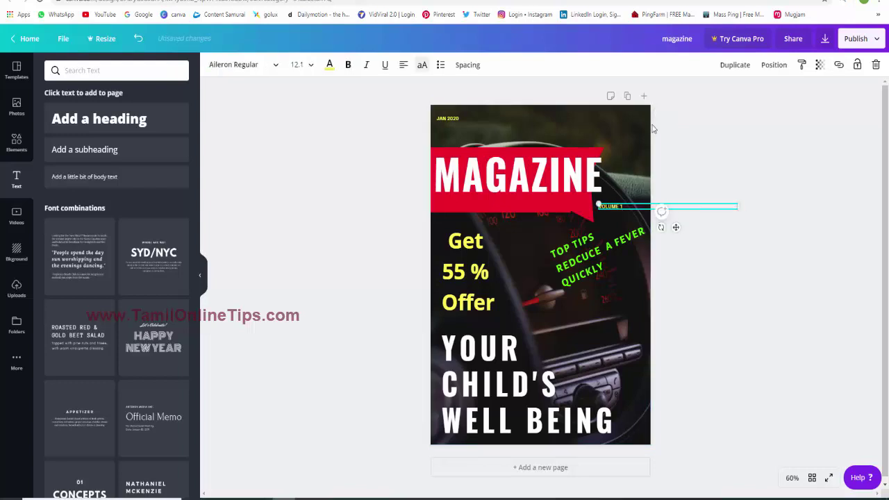
left_click(312, 298)
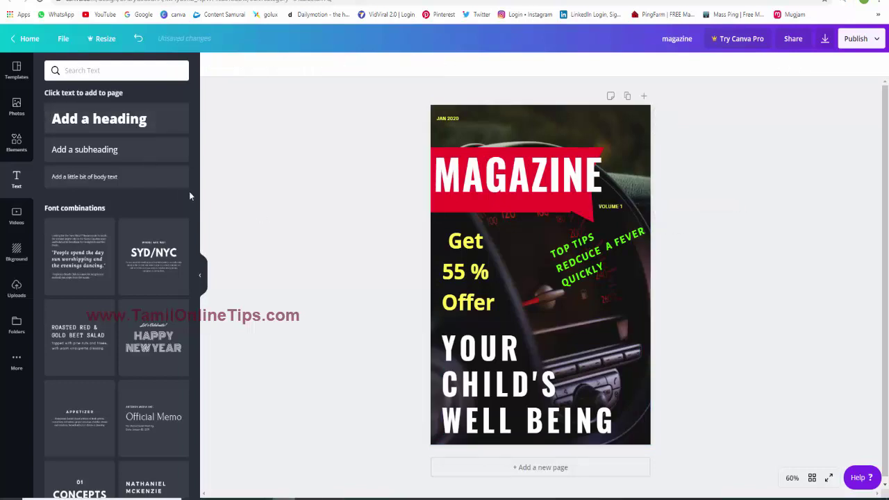
Search elements for 'chil' and place a small doll clipart at the cover's bottom-right corner
left_click(17, 142)
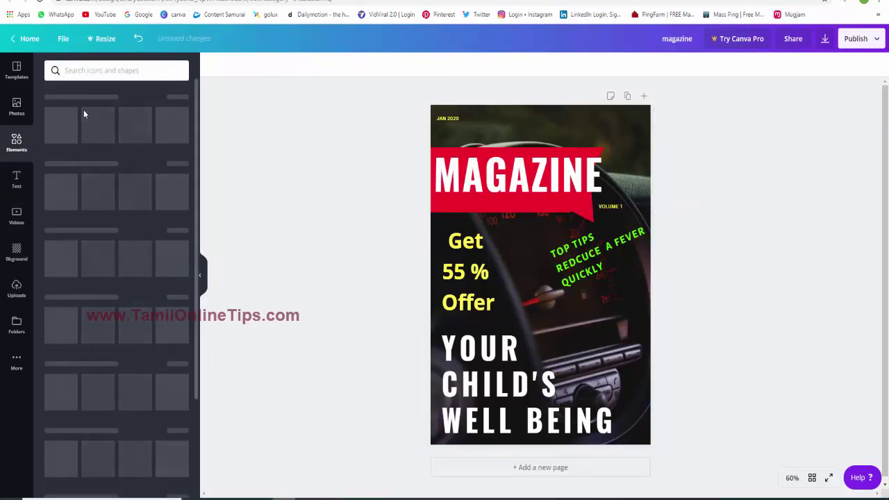
left_click(98, 71)
type("c")
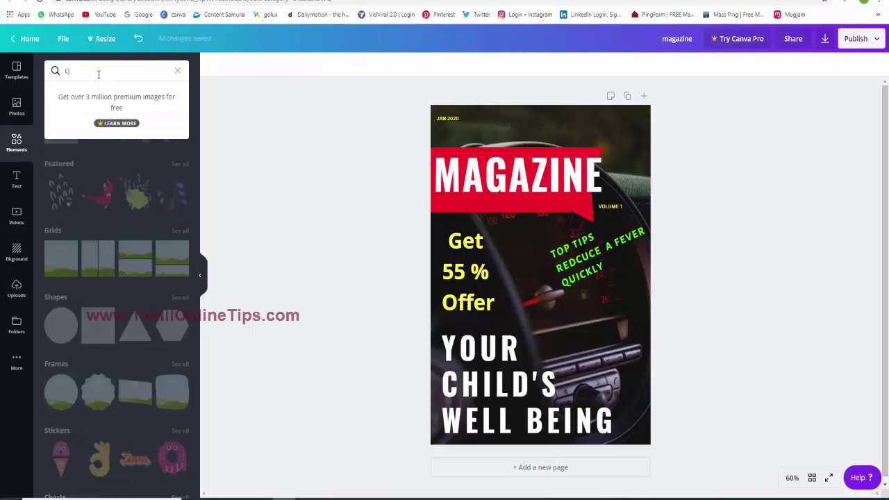
type("hild")
key("Return")
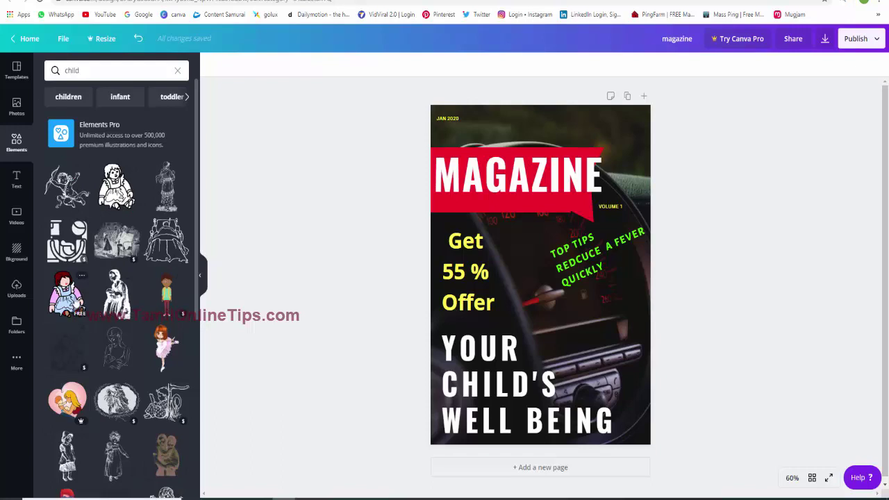
left_click(66, 292)
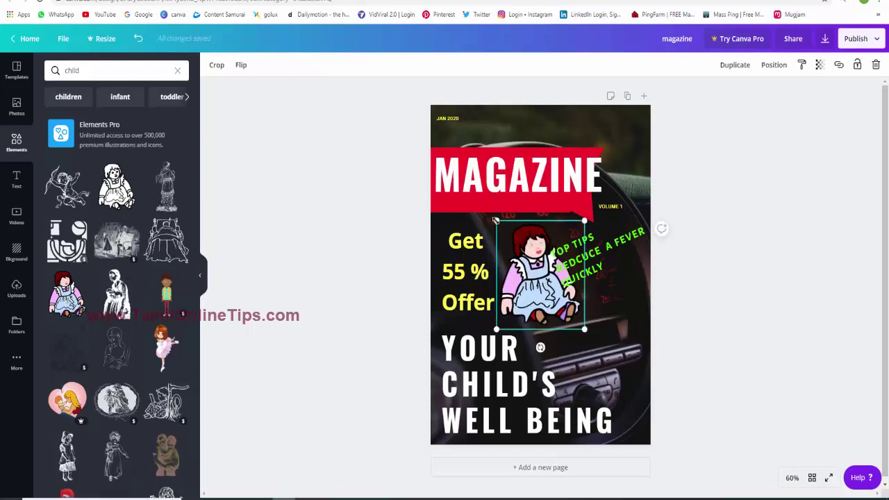
left_click_drag(496, 221, 543, 264)
mouse_move(561, 306)
left_mouse_down()
mouse_move(629, 392)
mouse_move(627, 380)
left_mouse_up()
left_click(740, 314)
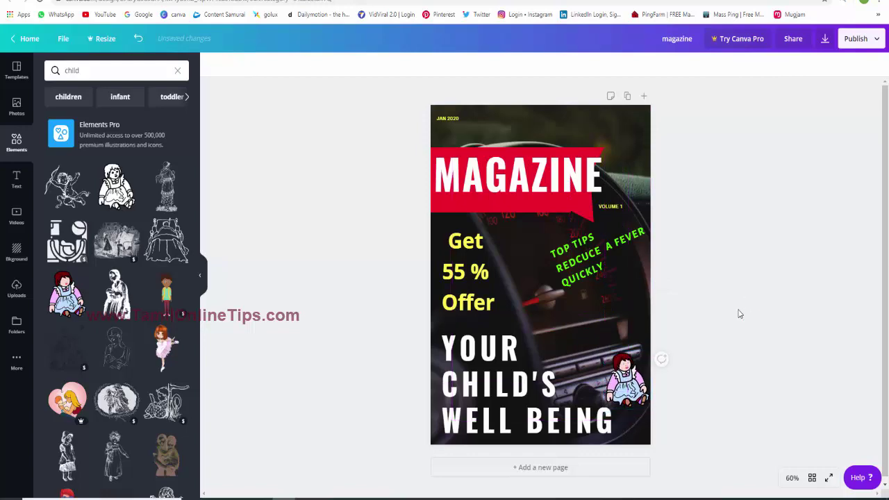
Browse the side panels and bring up the page Backgrounds library
scroll(123, 327, "down", 5)
scroll(122, 327, "down", 5)
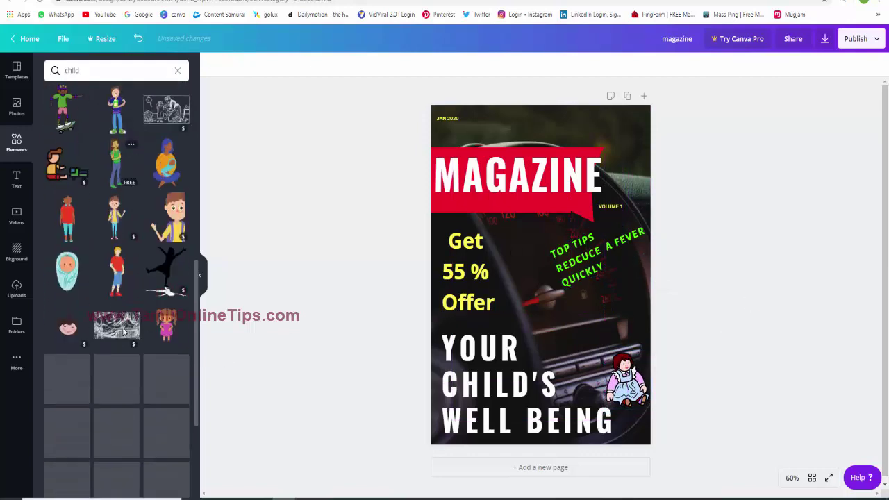
scroll(139, 278, "down", 5)
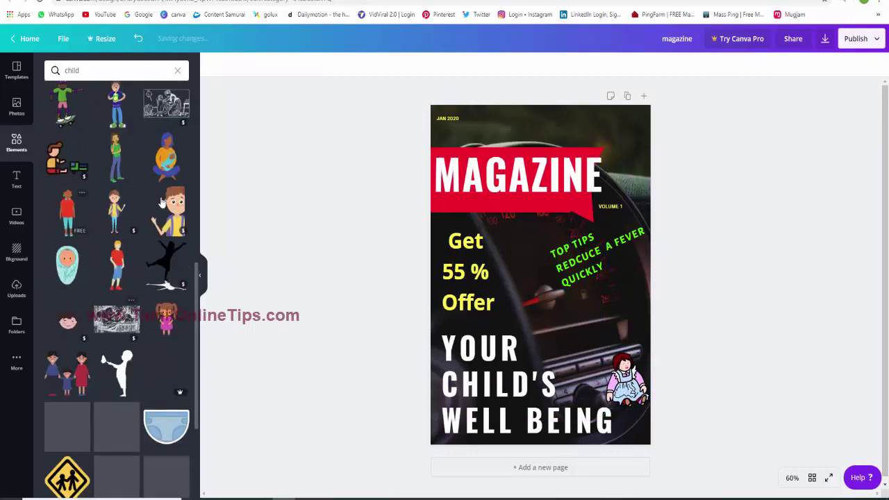
left_click(131, 70)
left_click(17, 217)
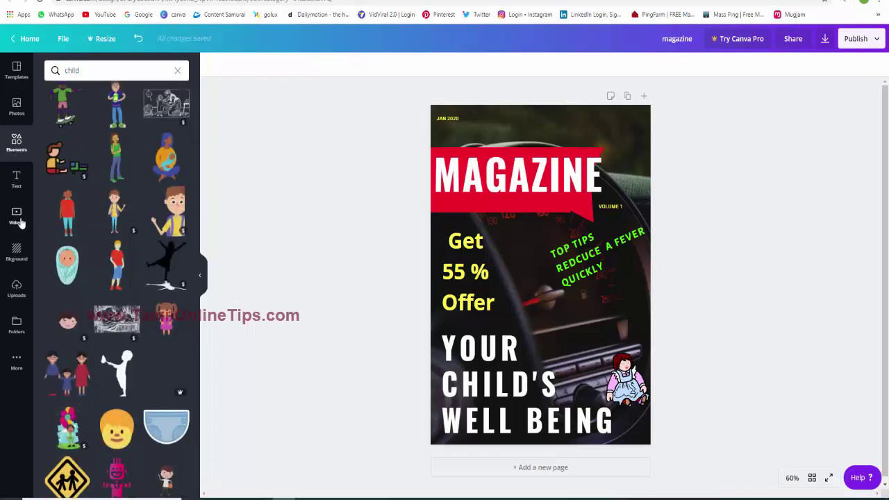
left_click(17, 251)
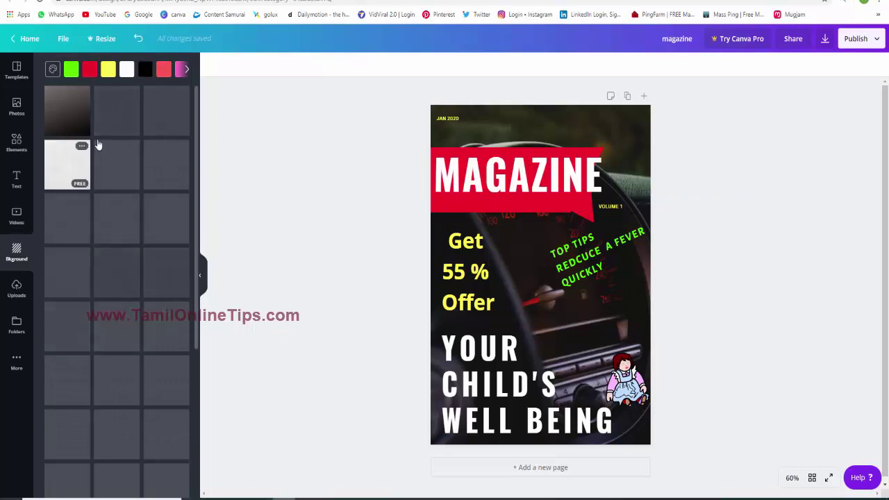
Apply the dark navy starry background in place of the car dashboard photo
scroll(126, 327, "down", 5)
scroll(126, 326, "down", 5)
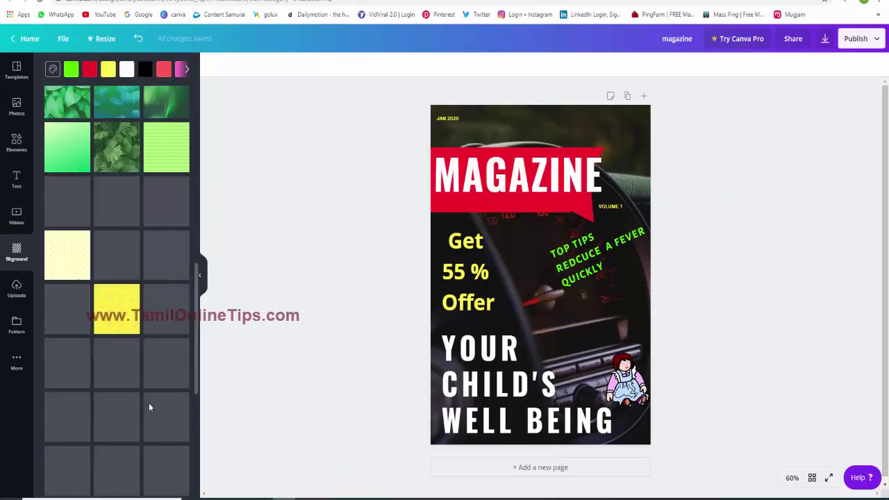
scroll(149, 407, "down", 5)
scroll(157, 303, "down", 5)
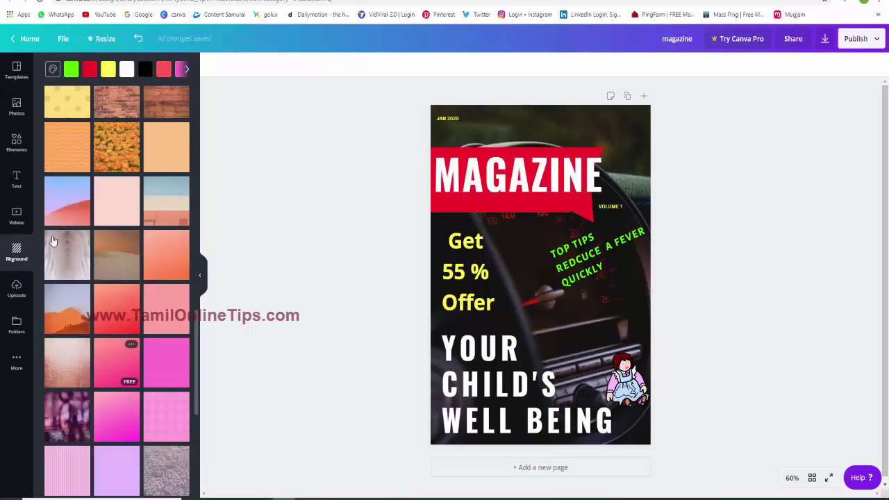
scroll(149, 230, "down", 4)
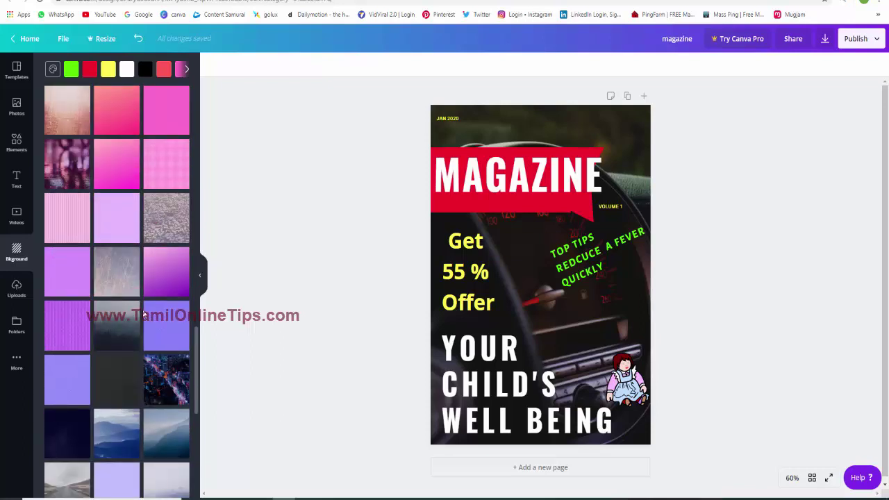
scroll(117, 315, "down", 5)
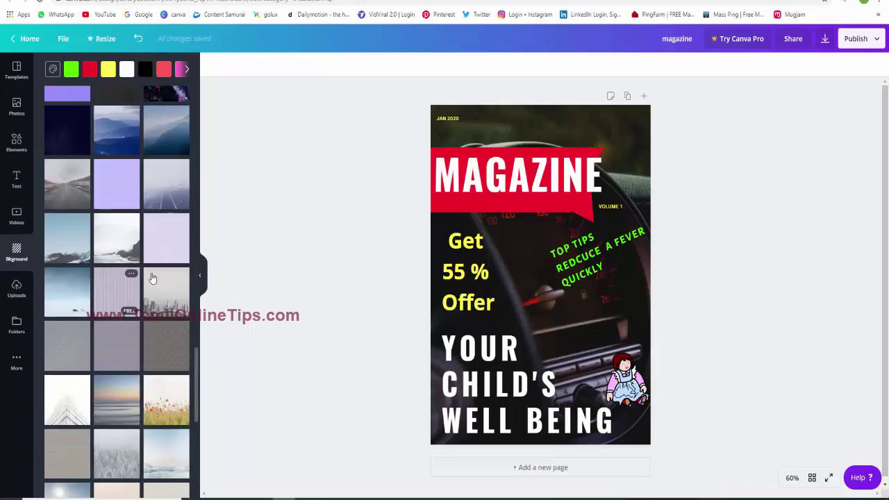
left_click(156, 192)
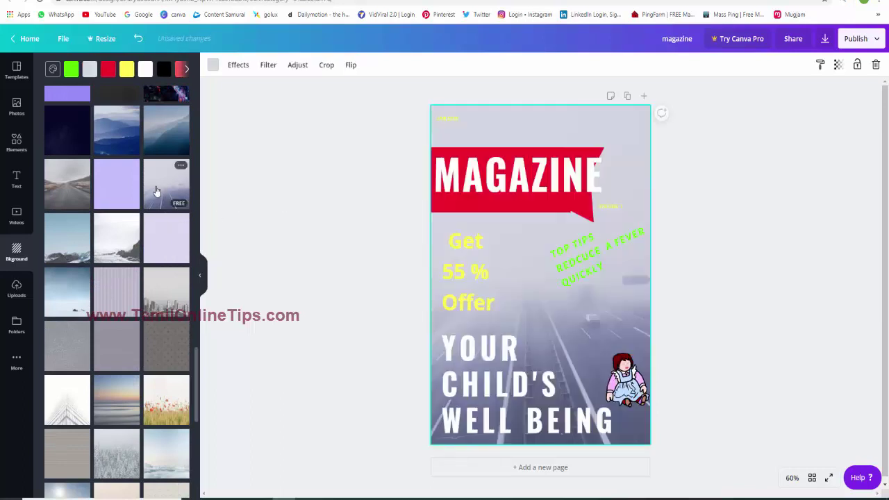
left_click(87, 136)
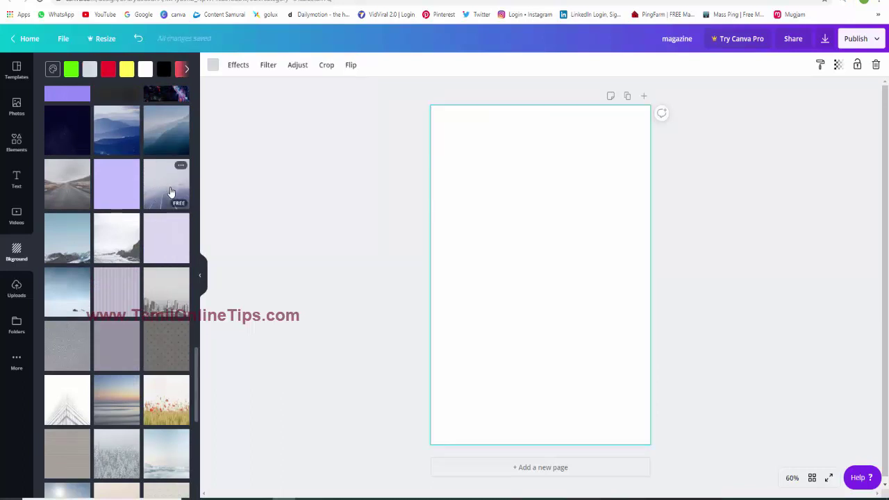
scroll(151, 243, "up", 5)
scroll(125, 181, "up", 5)
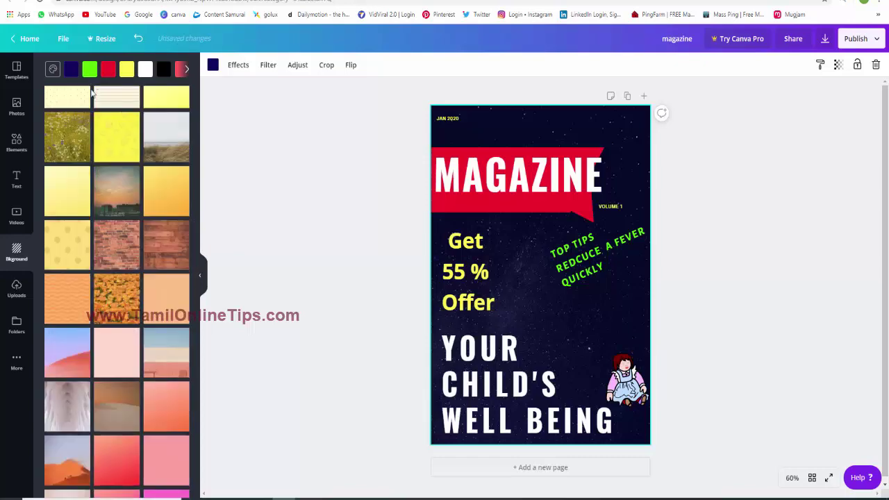
scroll(89, 115, "up", 5)
scroll(89, 115, "up", 5)
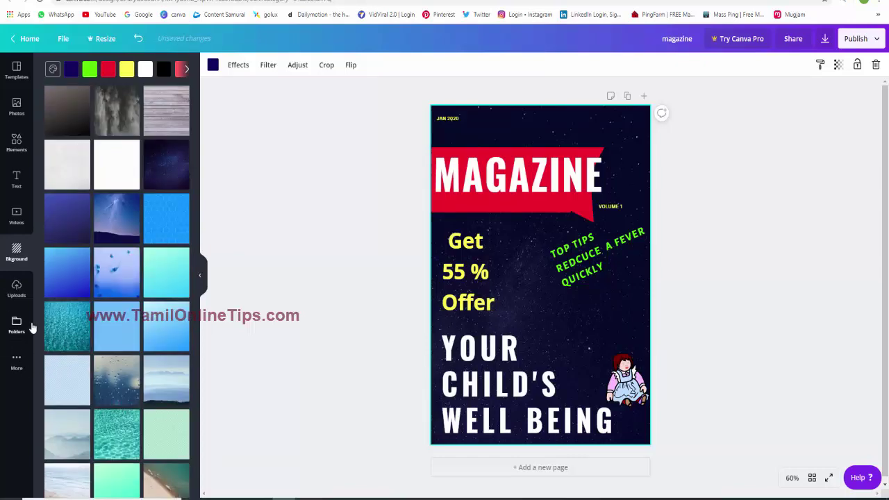
Search photos for 'baby' and place the knit-hat baby photo on the cover
left_click(16, 106)
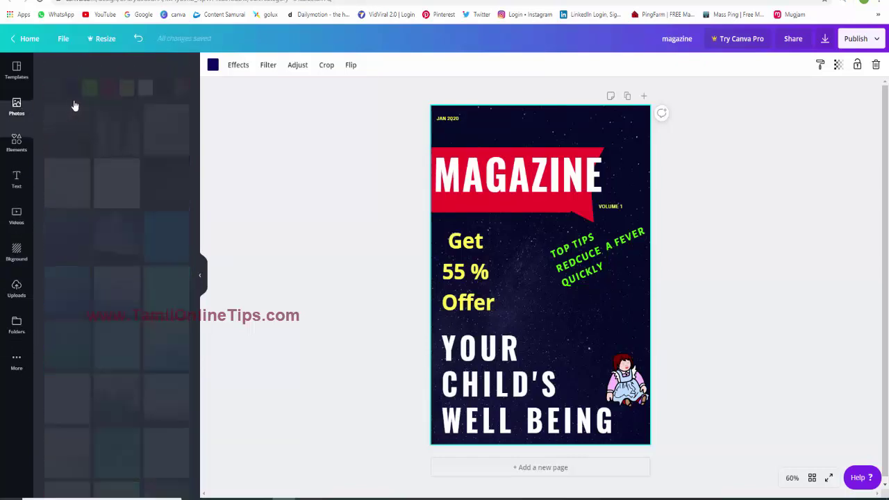
left_click(99, 70)
type("ba")
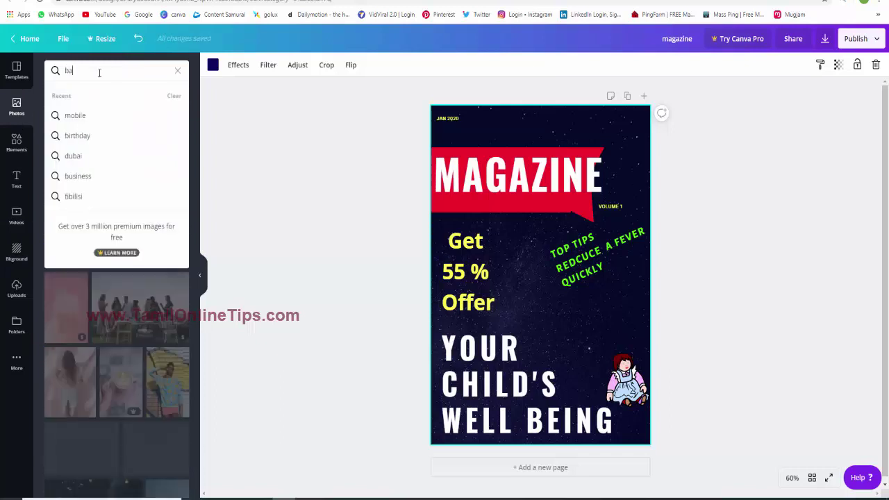
type("by")
key("Return")
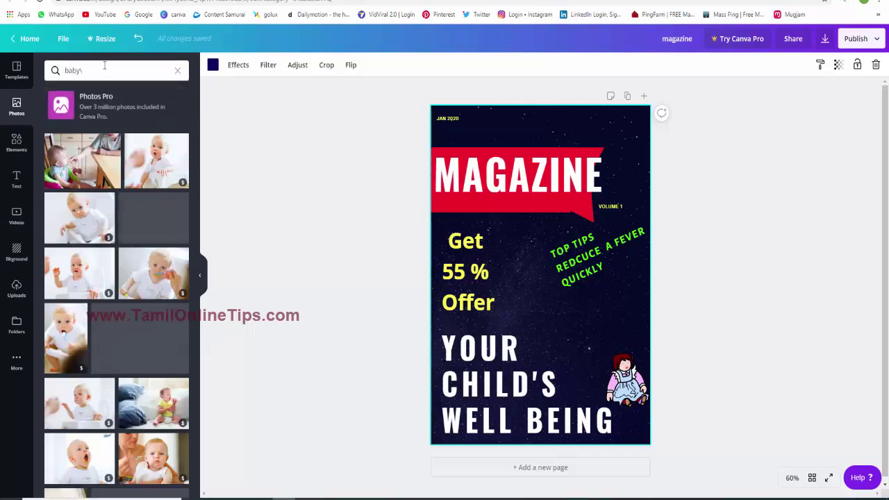
left_click(103, 69)
key("Return")
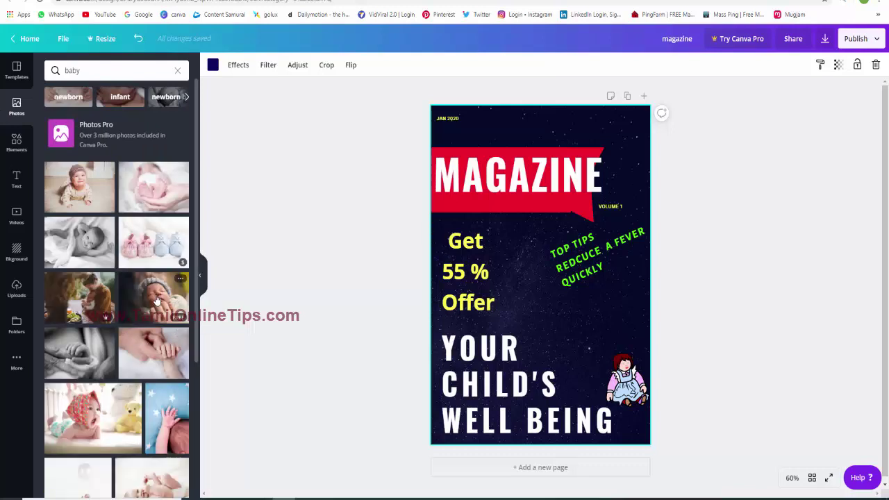
left_click_drag(157, 300, 447, 276)
Resize the knit-hat photo to fill the page and send it to the back
left_click_drag(529, 318, 559, 199)
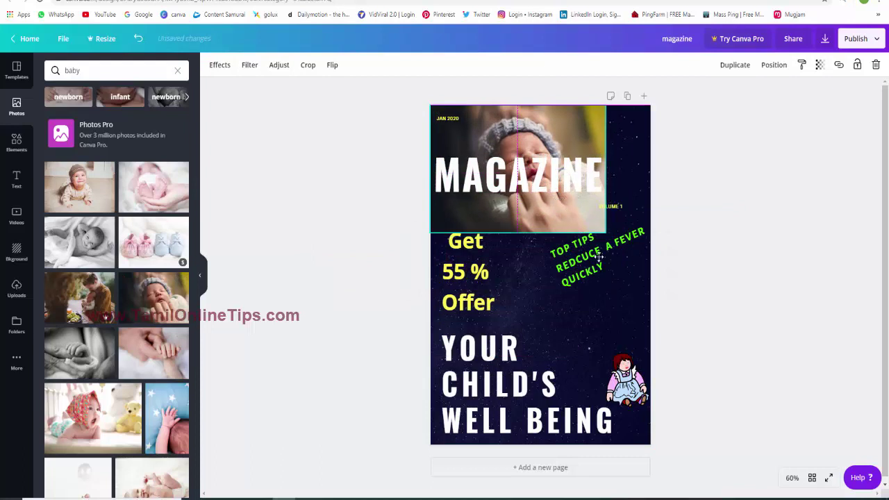
left_click_drag(606, 237, 700, 300)
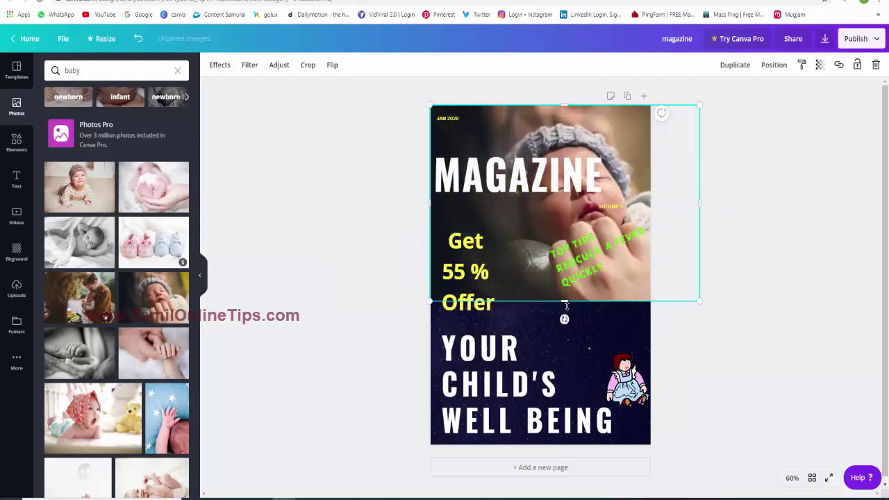
left_click_drag(564, 302, 564, 454)
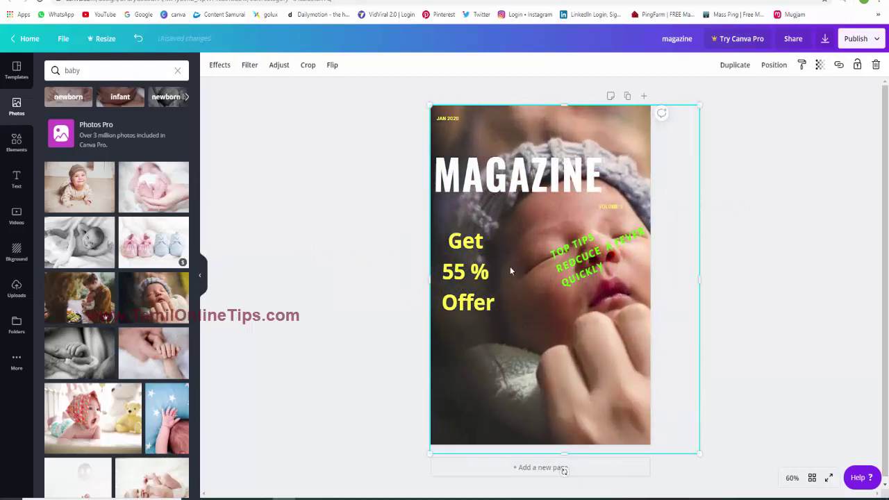
right_click(510, 266)
left_click(538, 323)
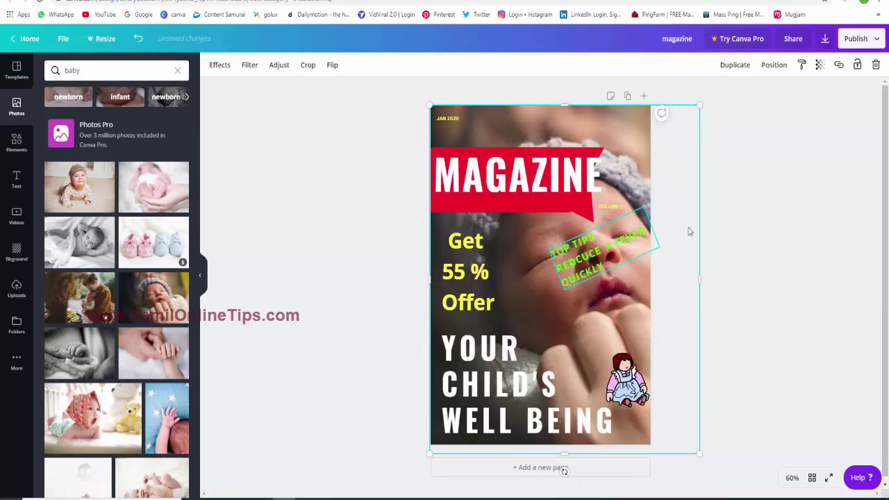
left_click_drag(700, 278, 651, 279)
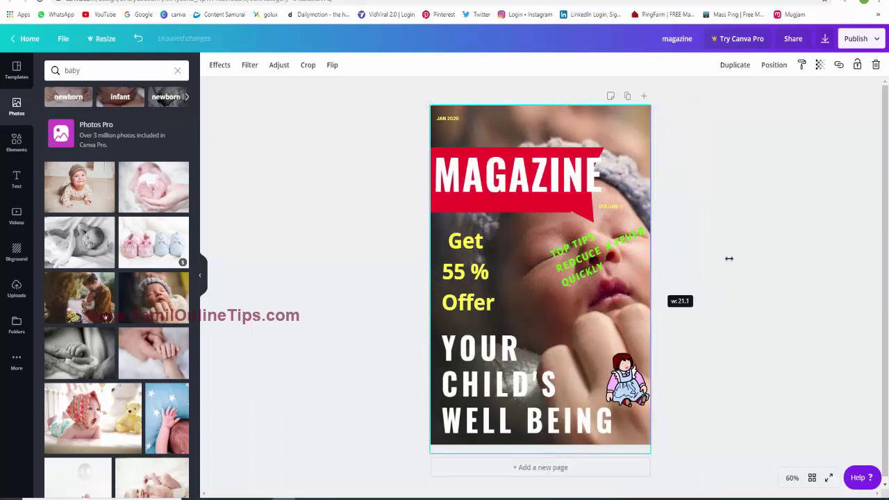
left_click(735, 268)
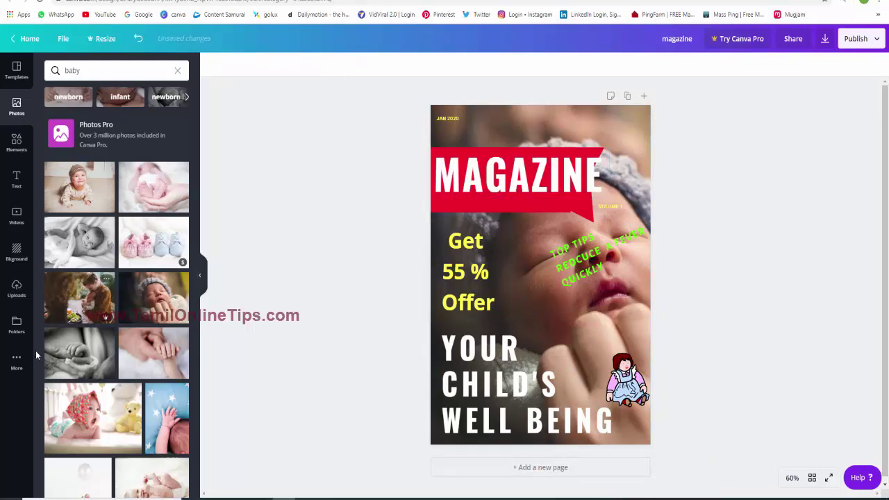
scroll(70, 292, "down", 2)
scroll(92, 227, "down", 1)
Place and enlarge the red-bonnet baby-and-teddy photo, sending it behind the headline and doll
mouse_move(116, 217)
left_mouse_down()
mouse_move(408, 214)
mouse_move(502, 223)
mouse_move(515, 257)
mouse_move(461, 355)
mouse_move(463, 348)
left_mouse_up()
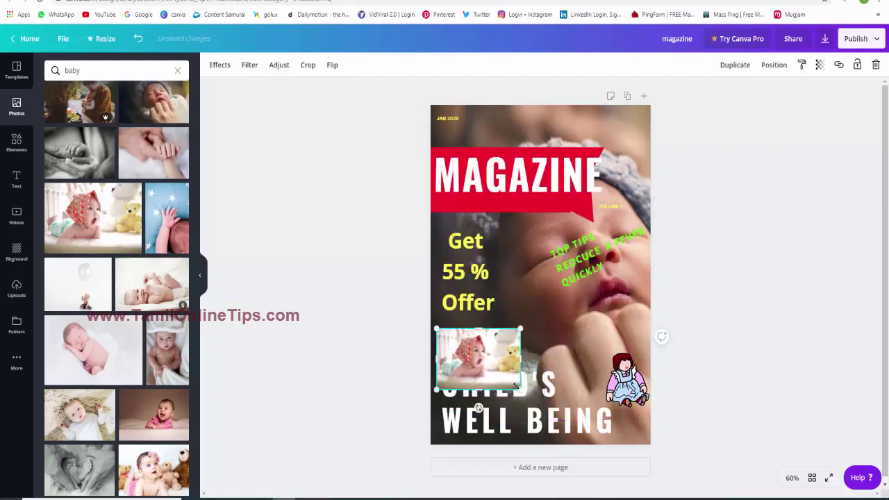
left_click_drag(520, 390, 614, 457)
right_click(523, 341)
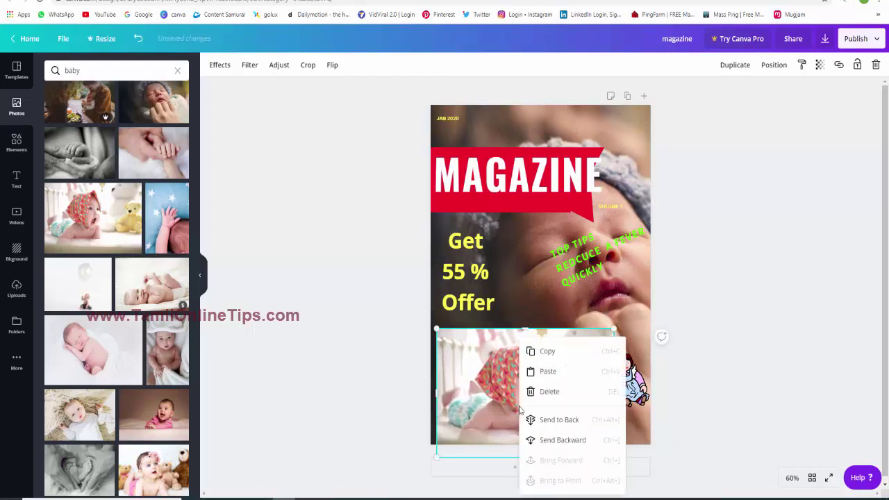
left_click(558, 421)
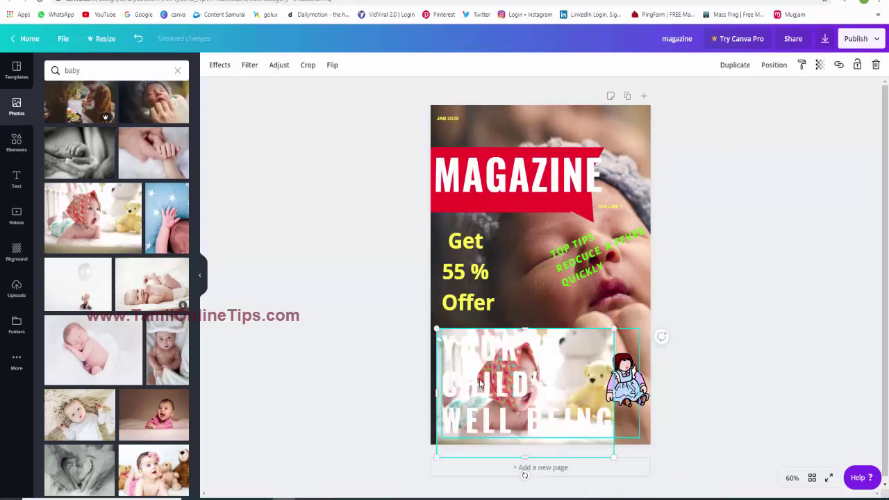
Make the YOUR CHILD'S WELL BEING headline black and slightly smaller
left_click(542, 393)
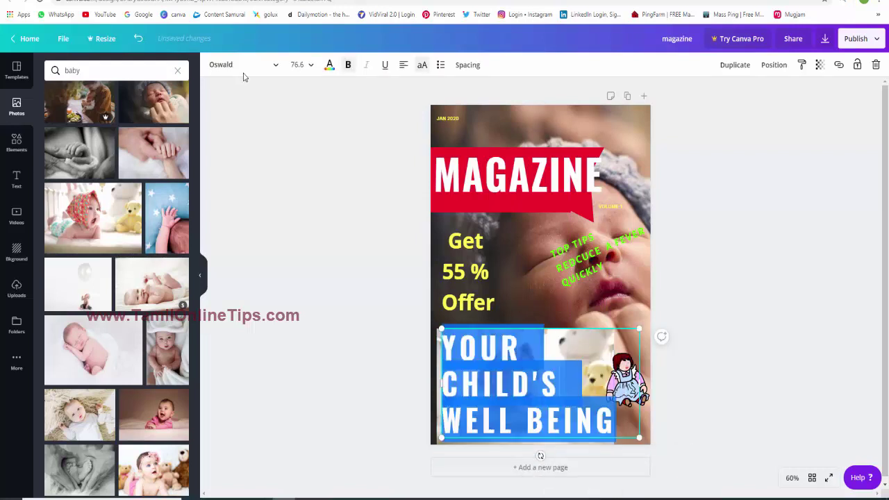
left_click(329, 65)
left_click(54, 212)
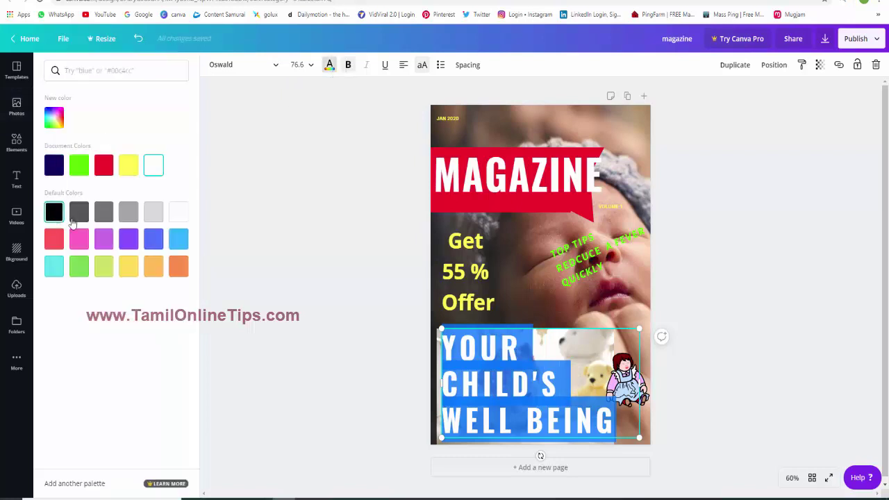
left_click(516, 298)
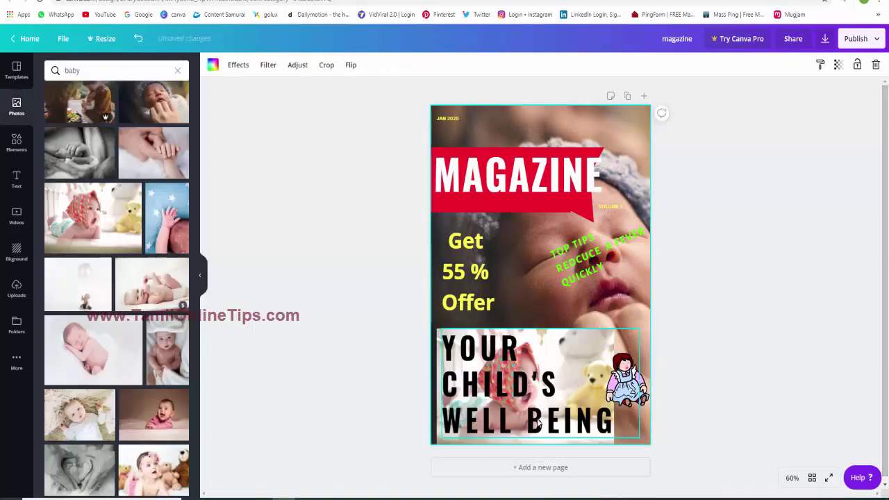
left_click(619, 343)
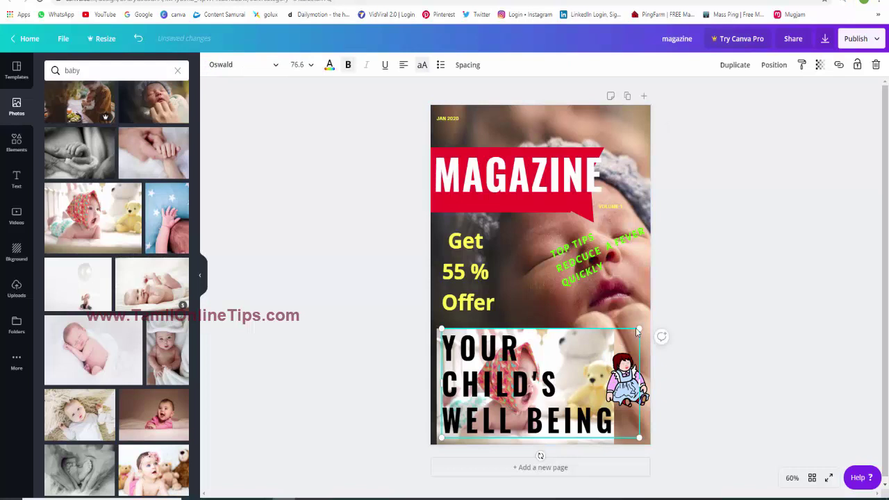
left_click_drag(661, 316, 589, 357)
Fit the baby-and-teddy photo across the bottom half and nudge the headline up
left_click(613, 334)
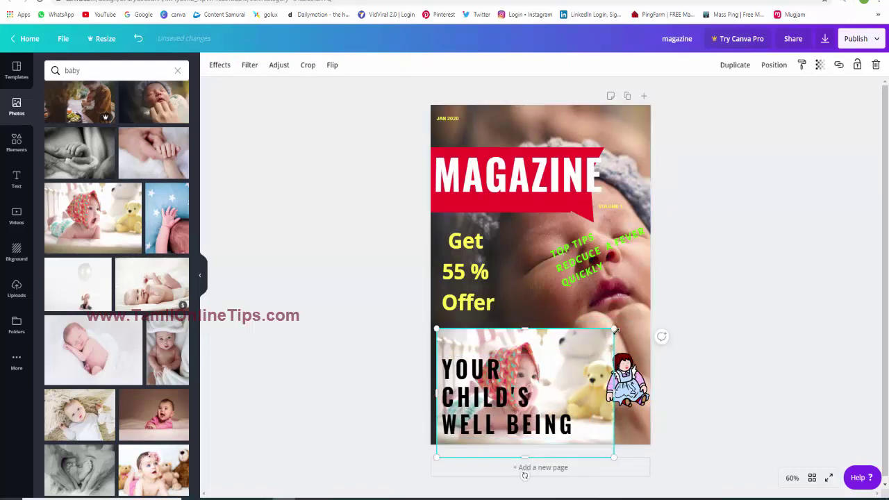
left_click_drag(615, 331, 653, 304)
mouse_move(551, 322)
left_mouse_down()
mouse_move(543, 338)
mouse_move(554, 330)
mouse_move(531, 332)
left_mouse_up()
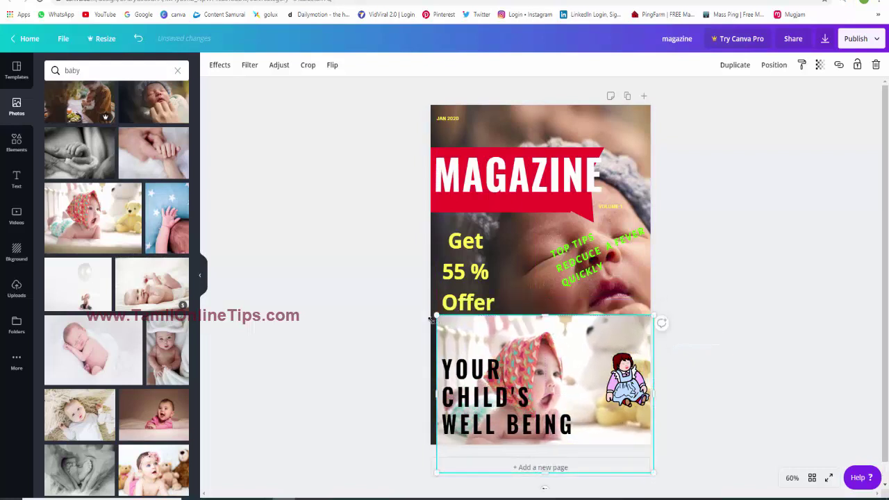
left_click_drag(431, 320, 425, 314)
left_click(471, 278)
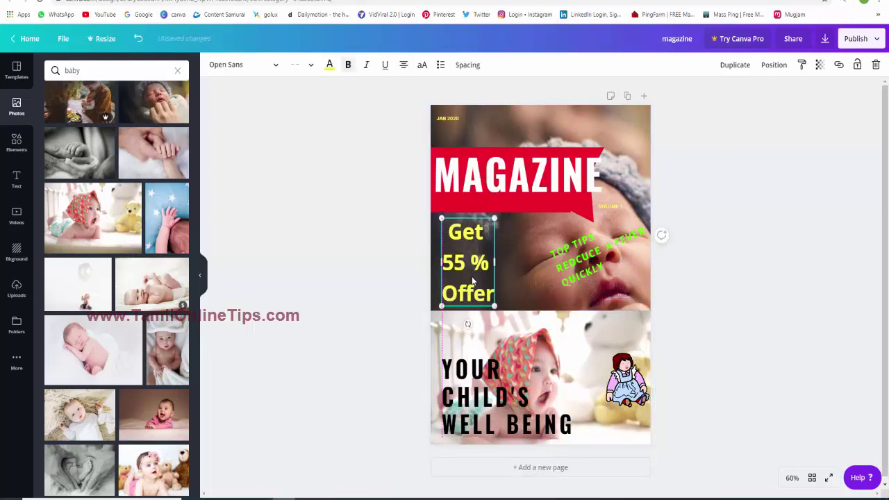
left_click_drag(490, 382, 490, 366)
left_click(751, 294)
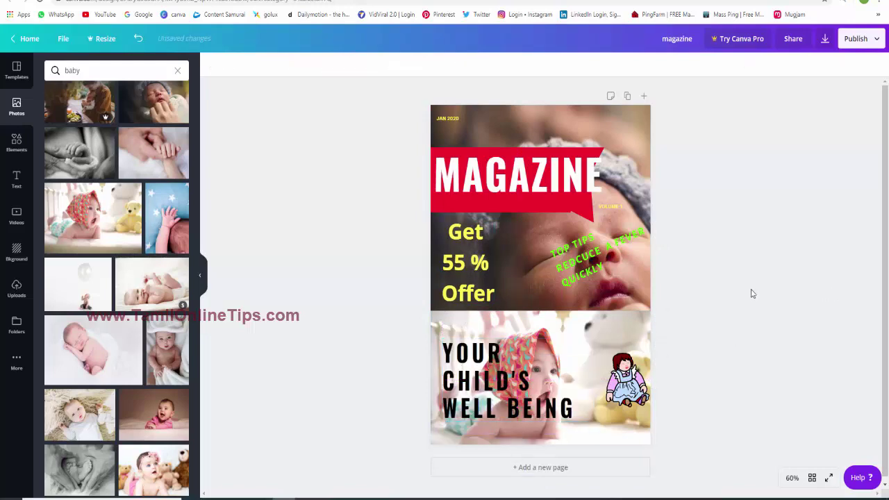
Add a circle shape from Elements, shrink it to badge size, and move it onto the offer text
left_click(16, 142)
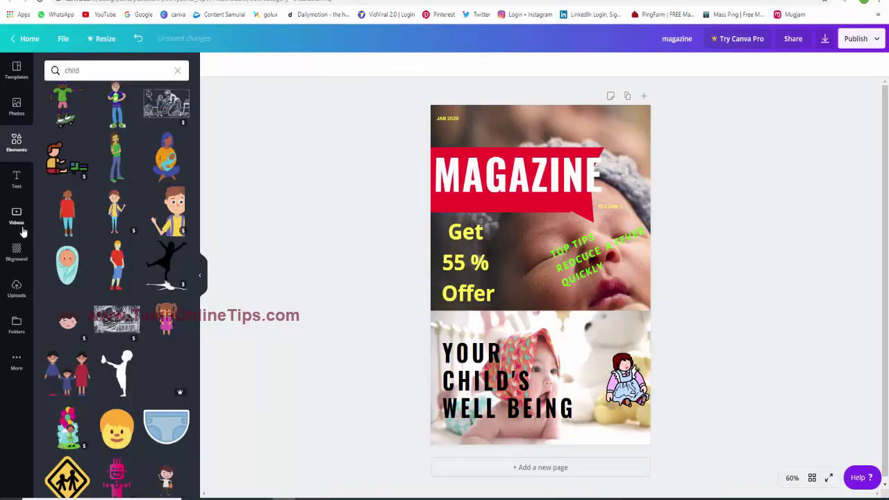
left_click(178, 70)
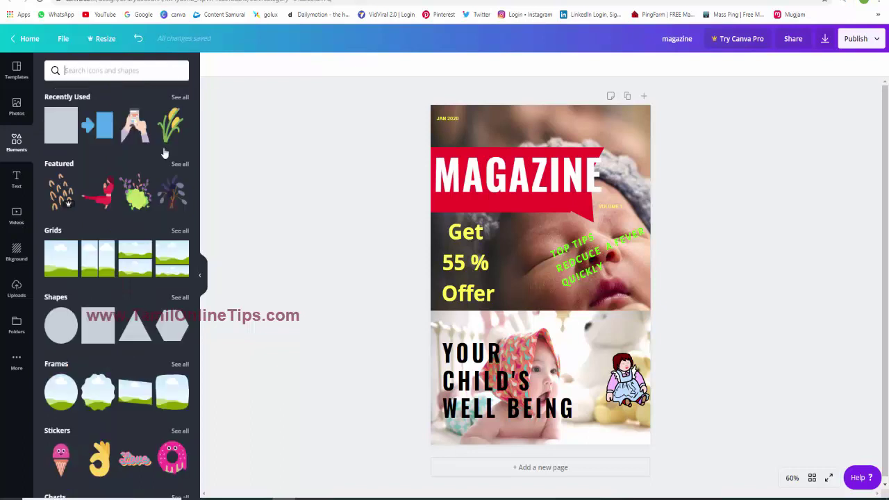
left_click(66, 328)
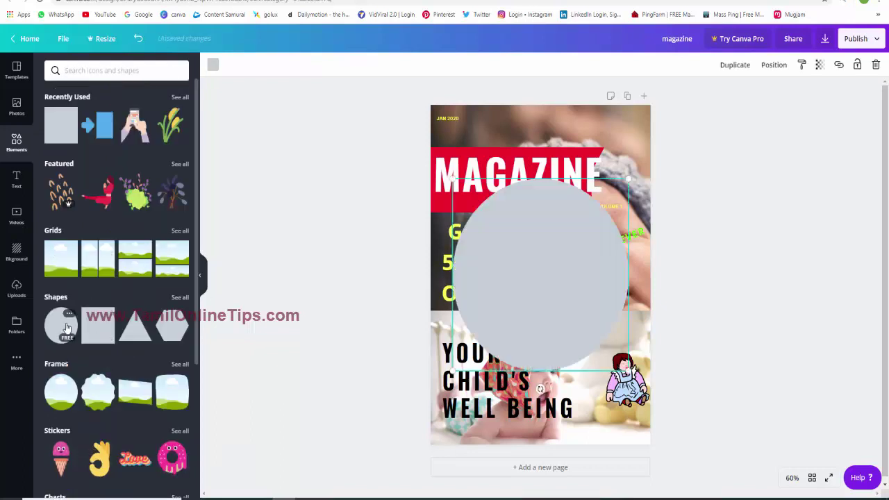
left_click_drag(452, 177, 569, 300)
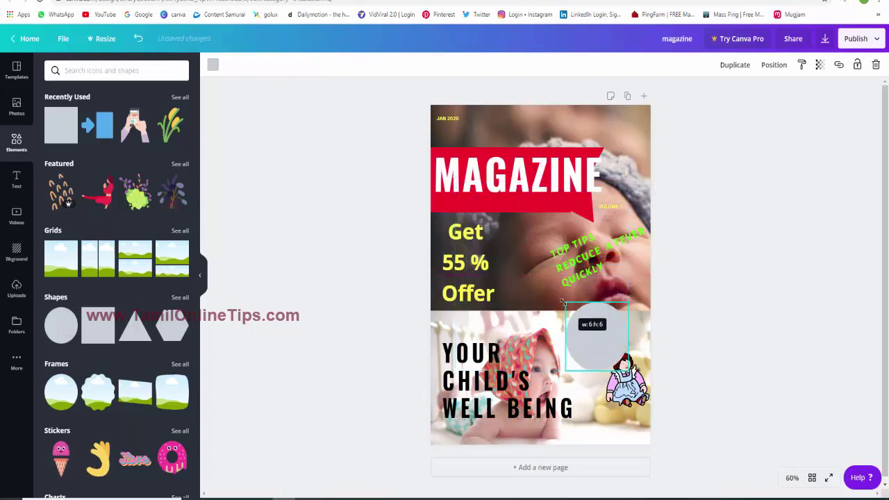
left_click_drag(601, 342, 510, 267)
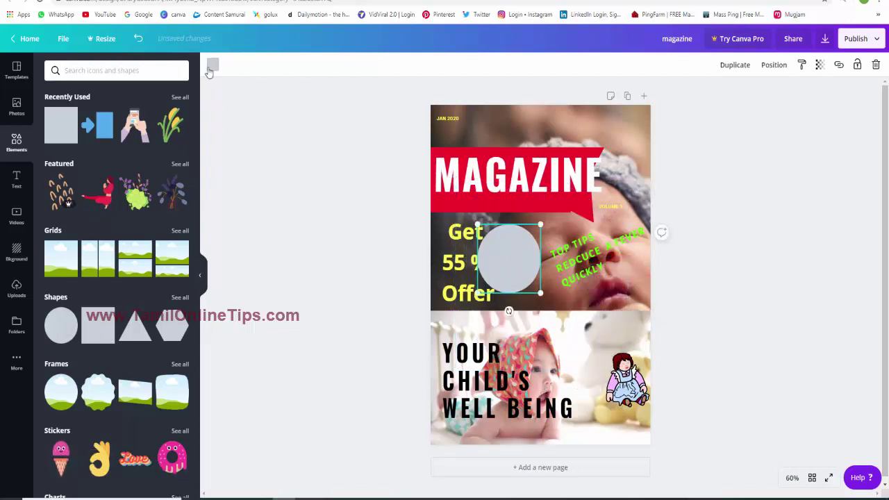
Make the circle black and send it behind the yellow Get 55 % Offer text
left_click(211, 65)
left_click(54, 165)
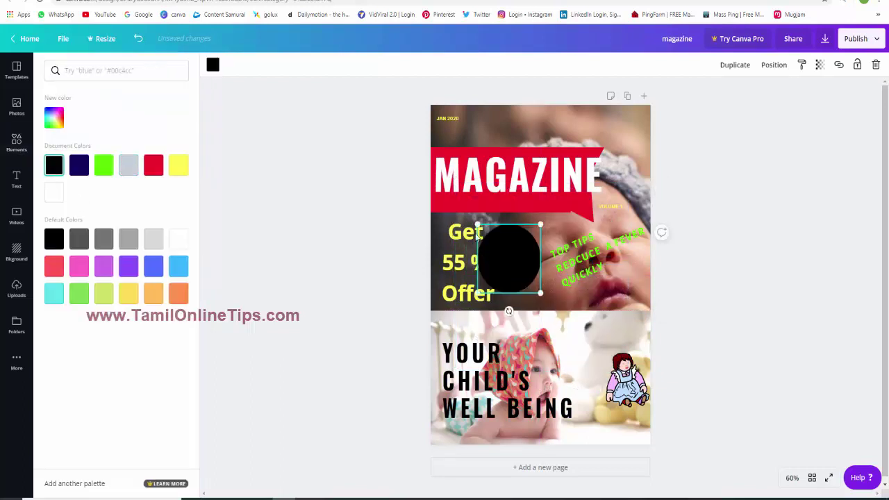
left_click_drag(453, 250, 502, 250)
right_click(501, 250)
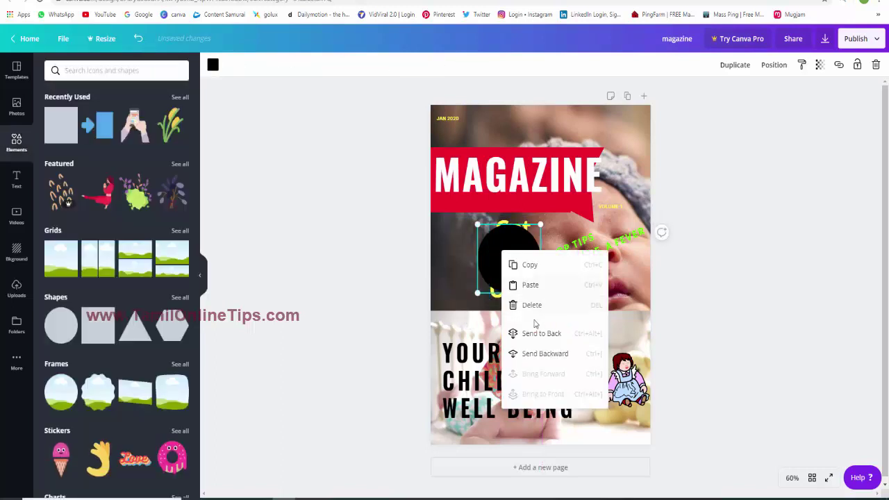
left_click(536, 333)
Resize the black circle and the offer text box so the text sits centred in the badge
left_click(492, 221)
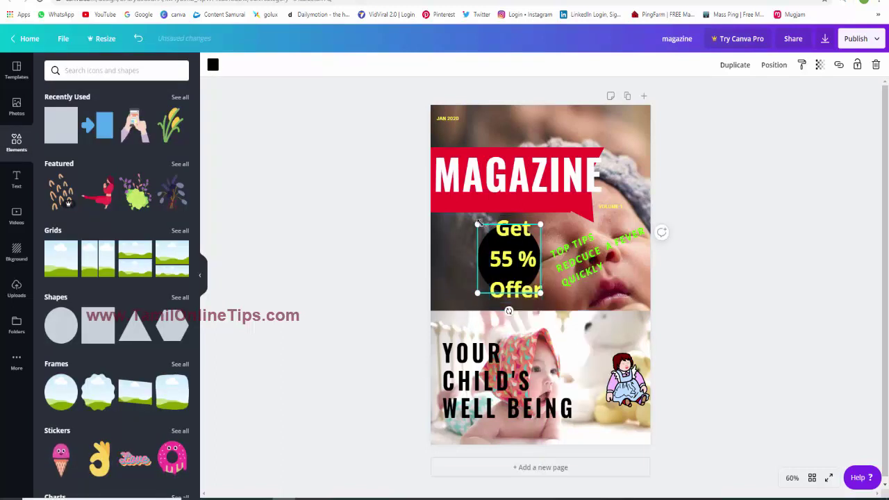
mouse_move(481, 221)
left_mouse_down()
mouse_move(440, 219)
mouse_move(469, 221)
left_mouse_up()
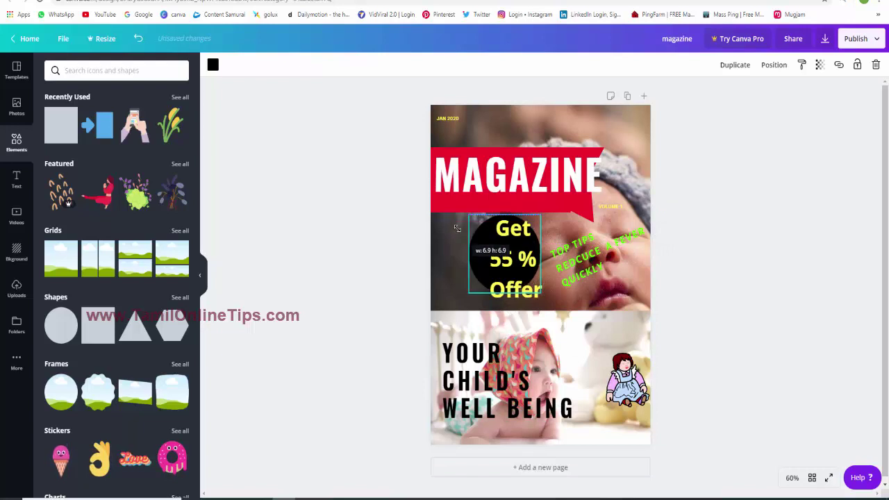
mouse_move(490, 250)
left_mouse_down()
mouse_move(480, 229)
mouse_move(520, 259)
mouse_move(488, 227)
mouse_move(513, 269)
left_mouse_up()
left_click(530, 233)
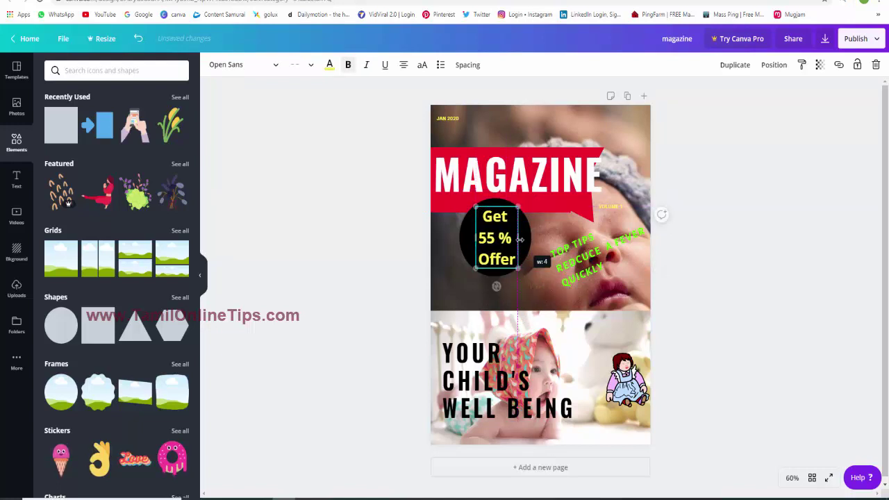
left_click_drag(512, 238, 520, 238)
left_click(757, 254)
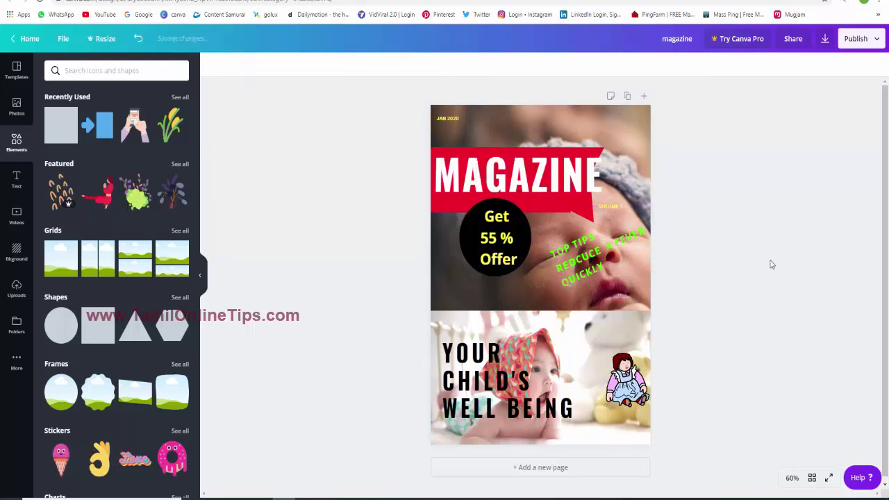
Download the cover with the file type set to JPG
left_click(825, 38)
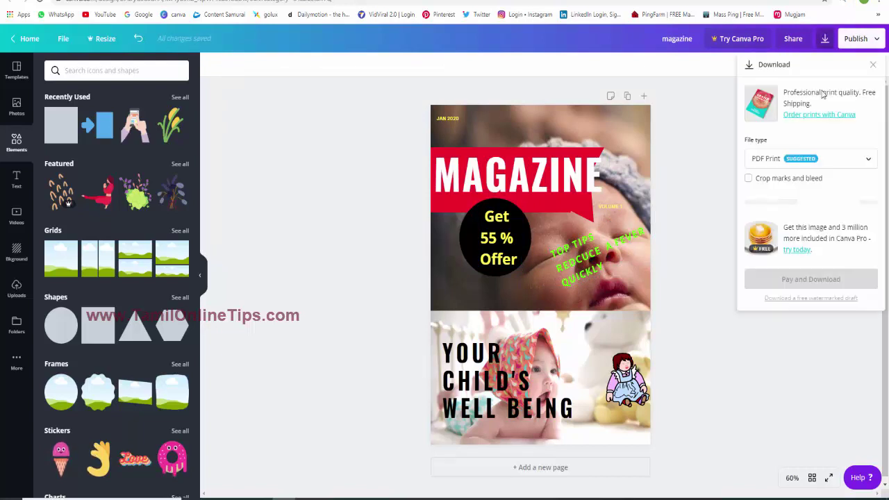
left_click(781, 160)
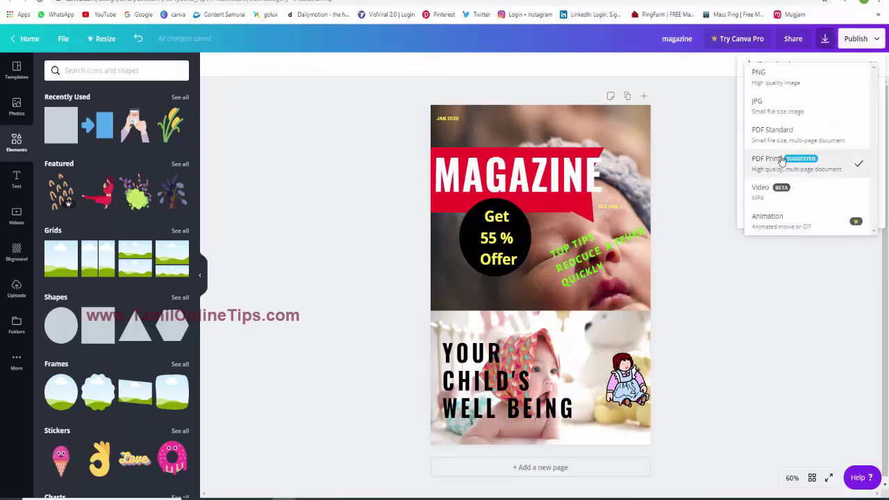
left_click(772, 104)
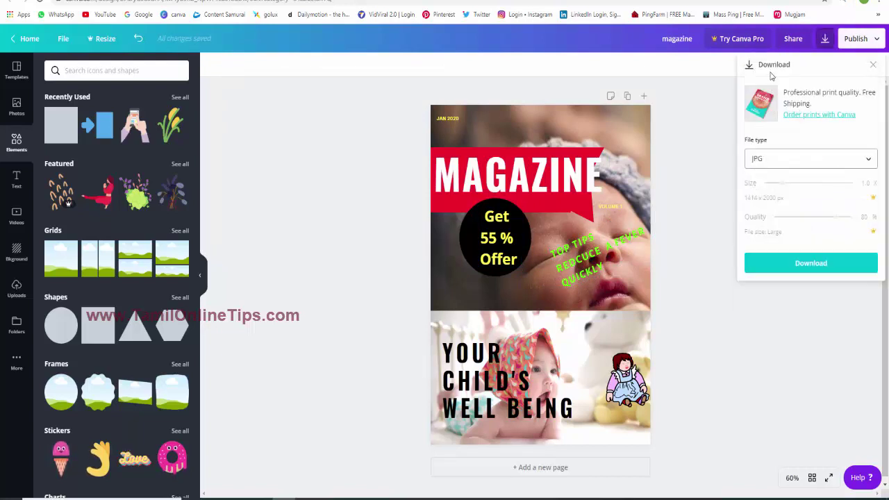
left_click(799, 264)
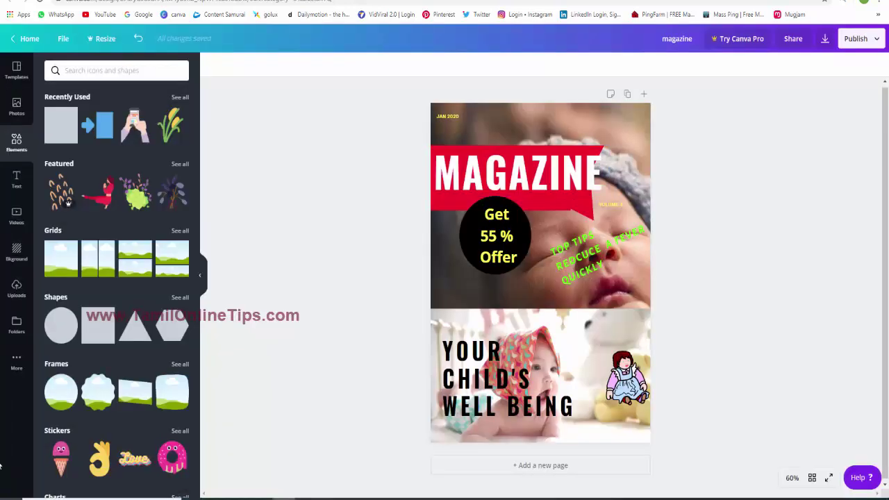
Open a new browser window, move it aside, and hide it to see the design again
left_click(879, 4)
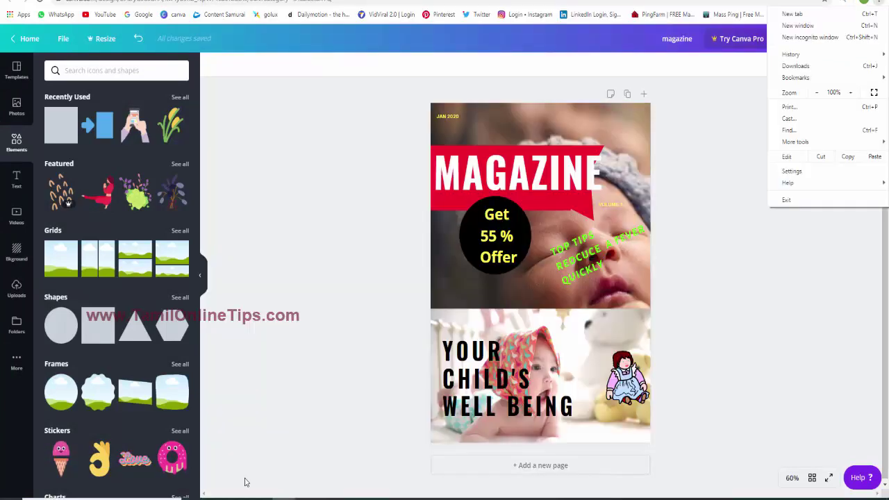
key("ctrl+n")
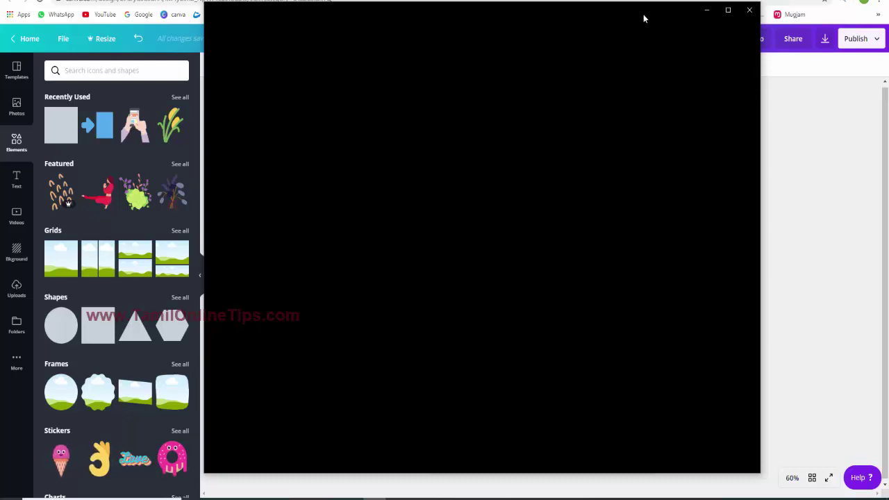
mouse_move(643, 14)
left_mouse_down()
mouse_move(787, 52)
mouse_move(738, 14)
left_mouse_up()
left_click(801, 11)
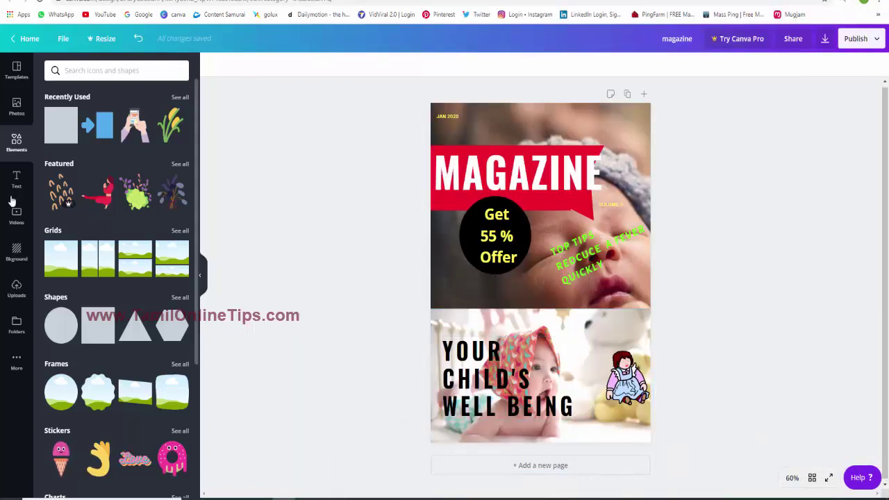
Add two new pages and delete the baby photos on pages 2 and 3, leaving plain navy backgrounds
left_click(554, 467)
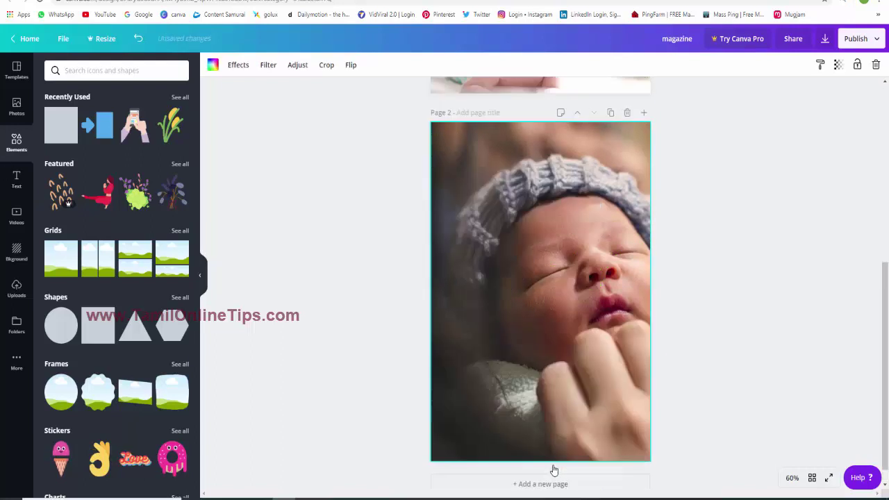
left_click(552, 464)
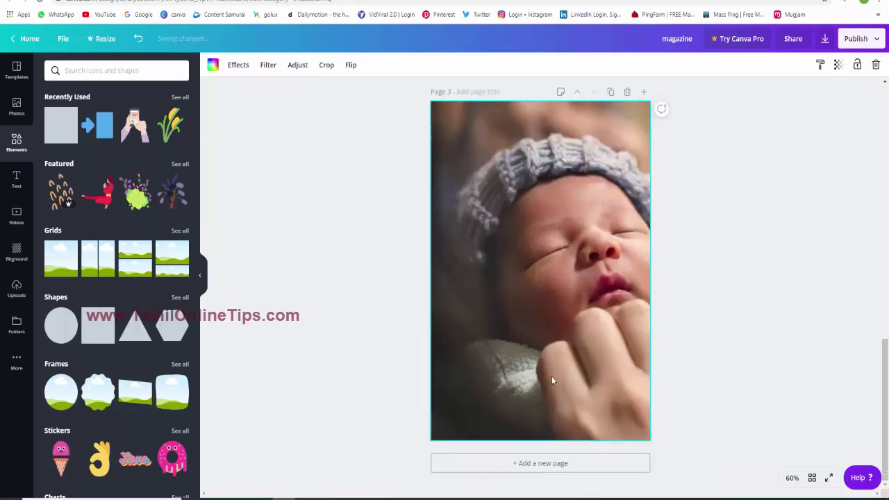
key("Delete")
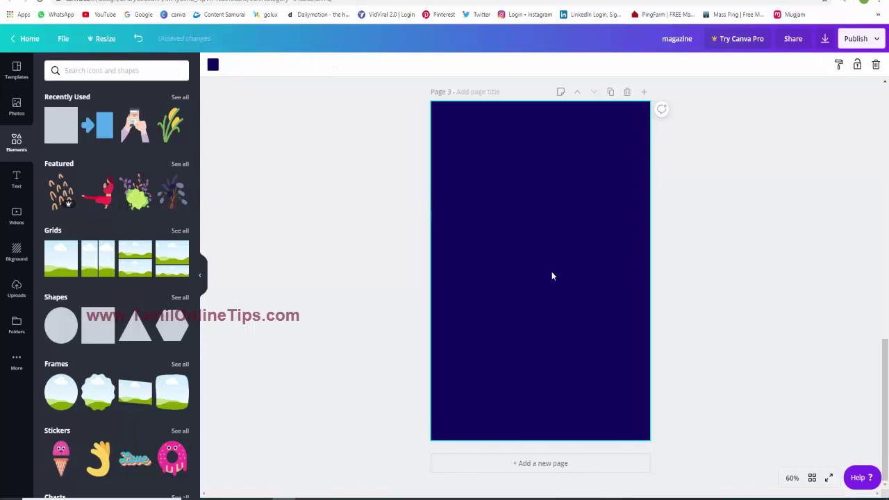
scroll(552, 271, "up", 1)
scroll(534, 330, "up", 5)
left_click(532, 314)
key("Delete")
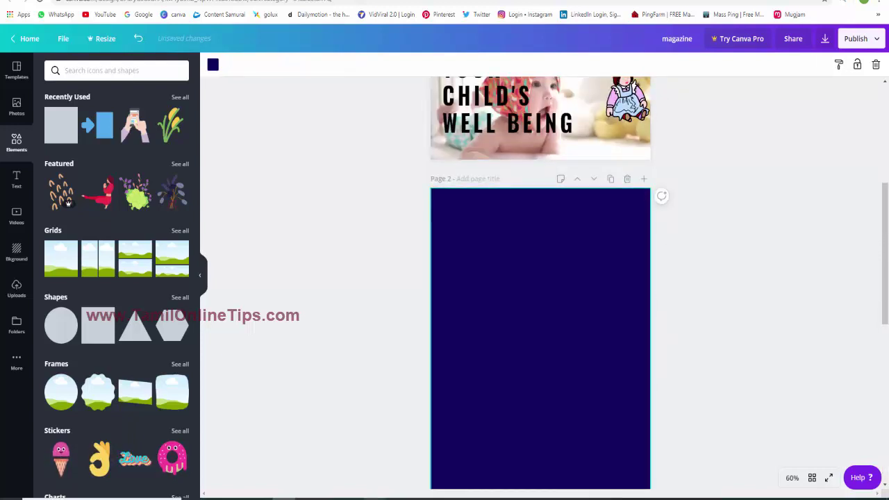
scroll(469, 235, "up", 5)
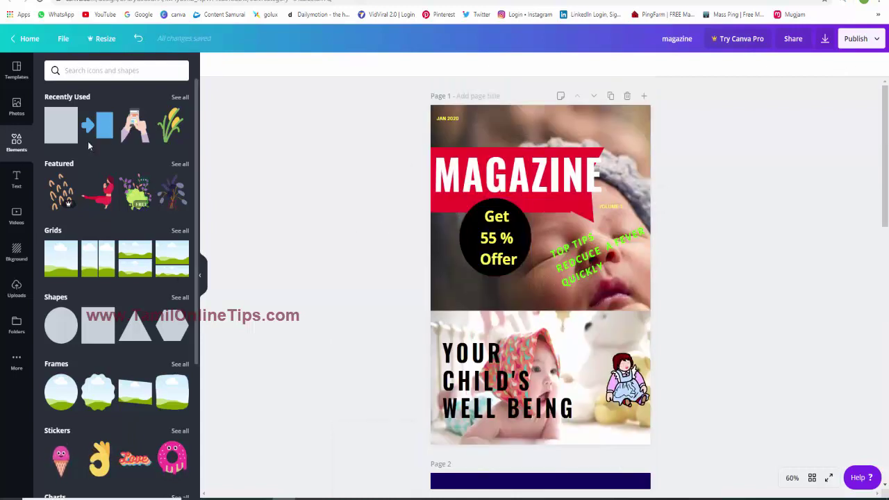
Add the pink floral illustration from Illustrations, shrink it, and place it toward the cover's lower left
scroll(118, 364, "down", 3)
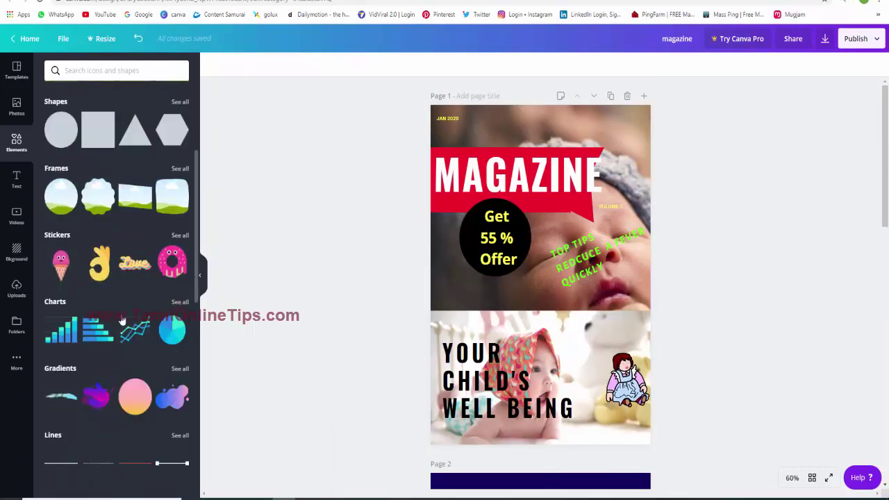
scroll(104, 341, "down", 3)
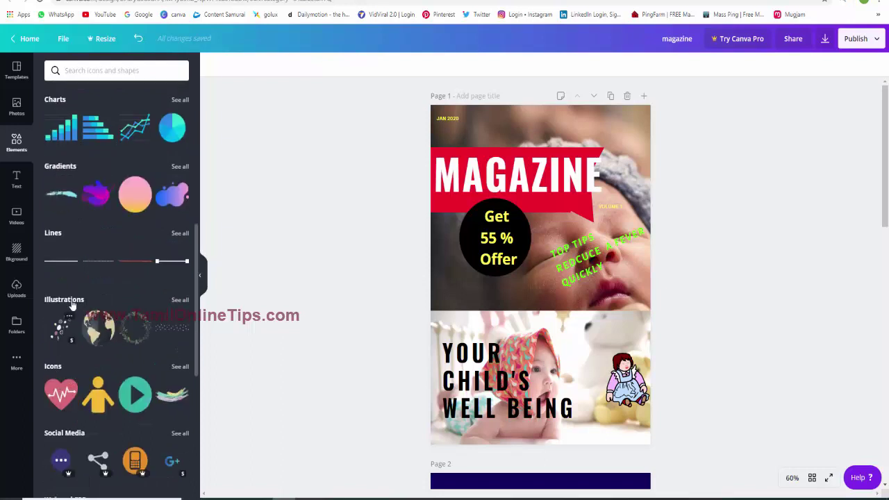
left_click(180, 301)
left_click(115, 208)
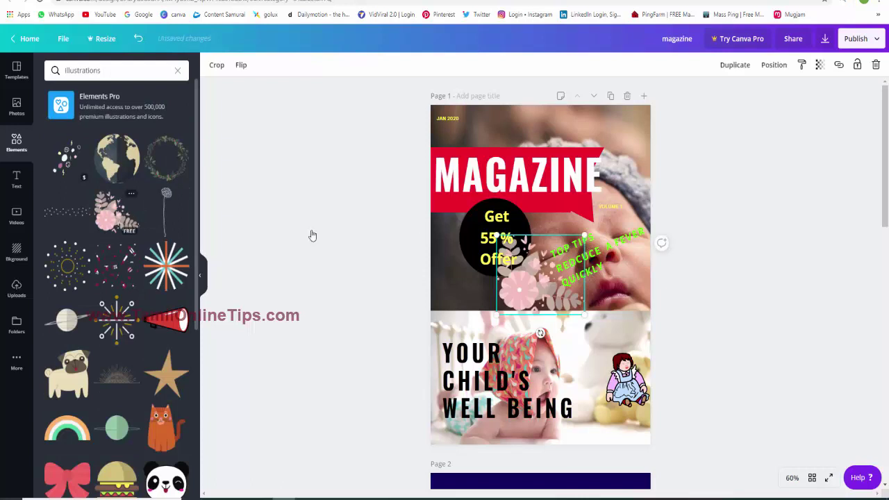
mouse_move(497, 237)
left_mouse_down()
mouse_move(528, 264)
mouse_move(465, 287)
left_mouse_up()
left_click(813, 272)
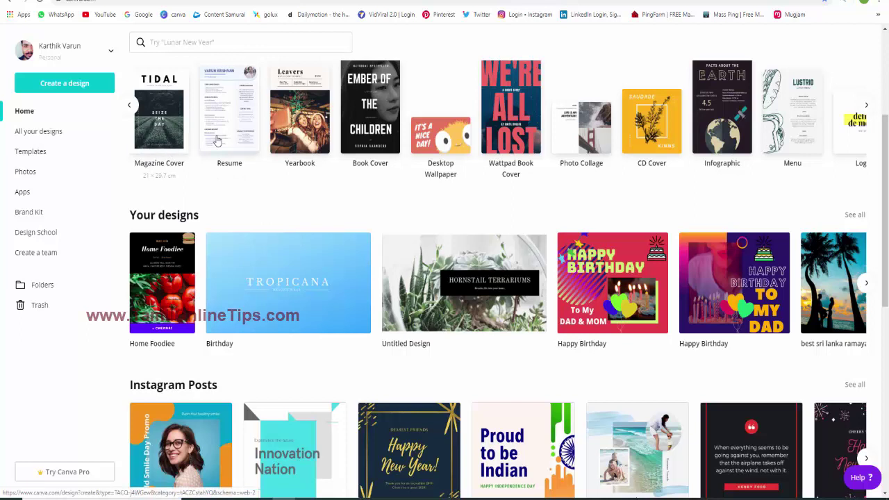
Scroll the home page's design-type row to reveal Logo, Brochure, Business Card and YouTube Thumbnail
left_click(866, 105)
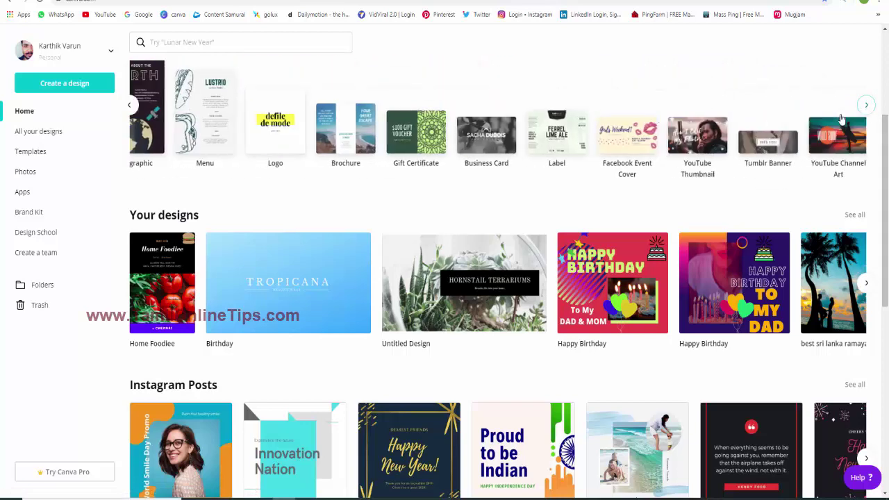